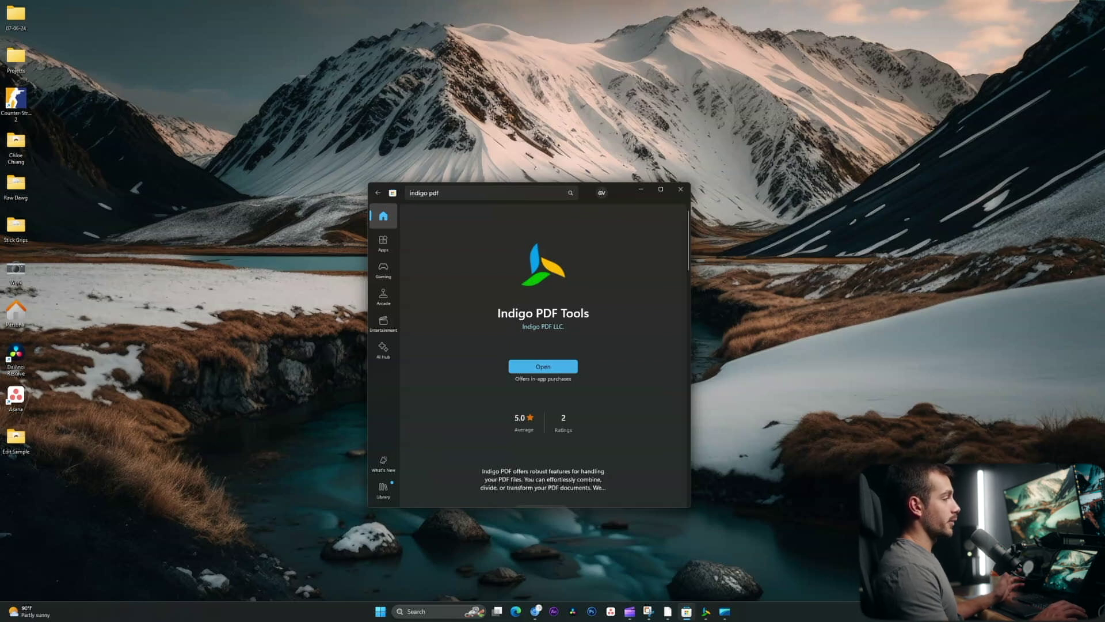
- Launch Indigo PDF Tools from its Microsoft Store listing
left_click(543, 366)
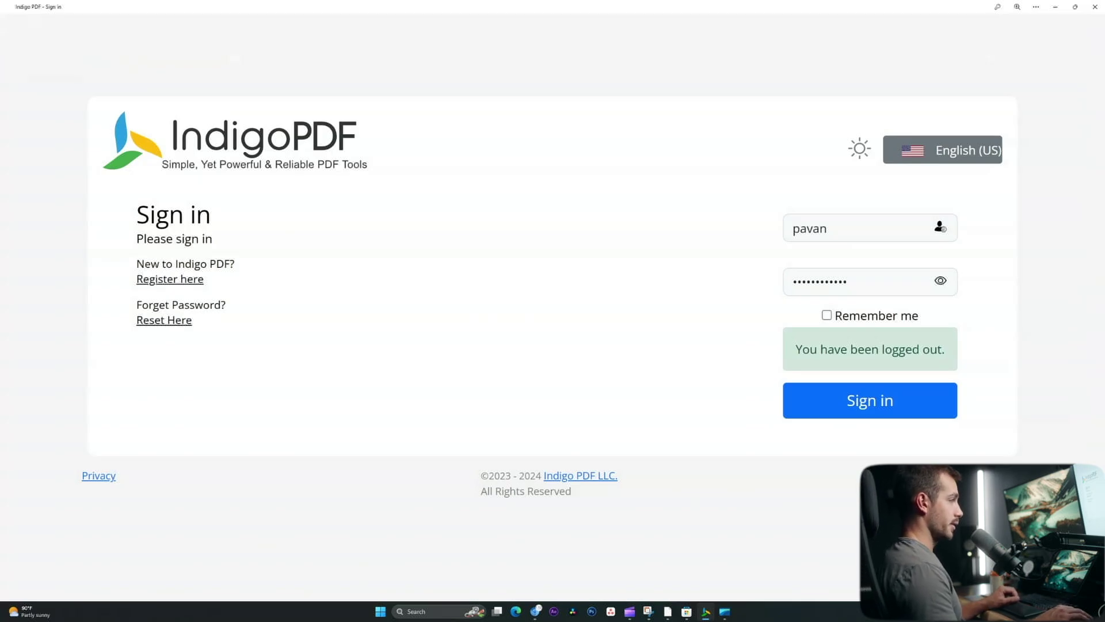
- Sign in with the pre-filled credentials and browse the dashboard's tool sections
key("Tab")
key("Return")
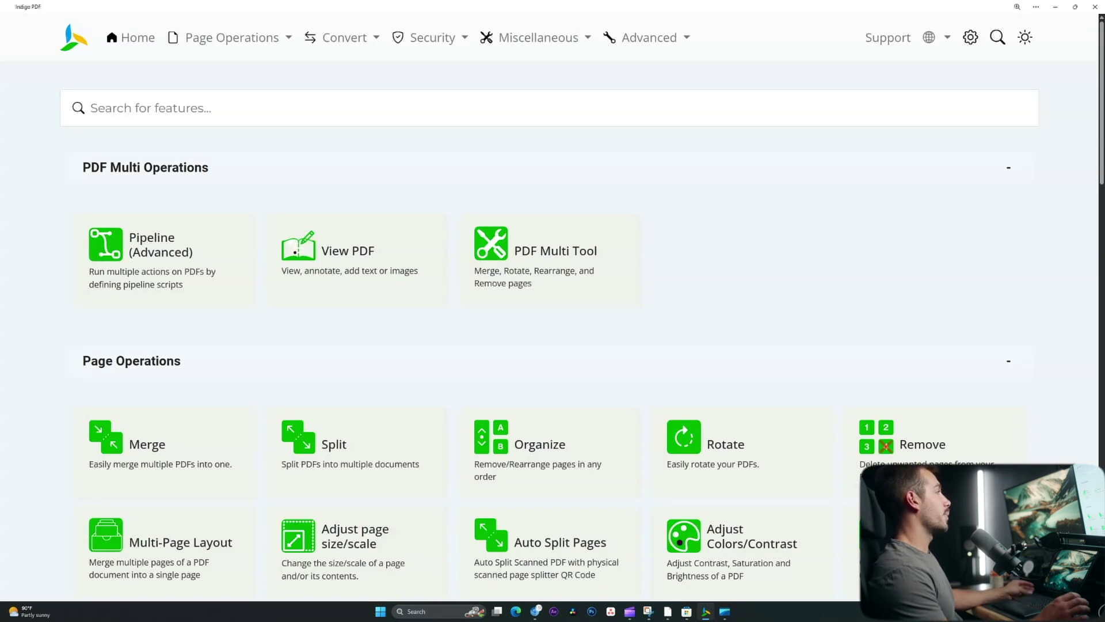
scroll(379, 403, "down", 7)
scroll(379, 403, "up", 3)
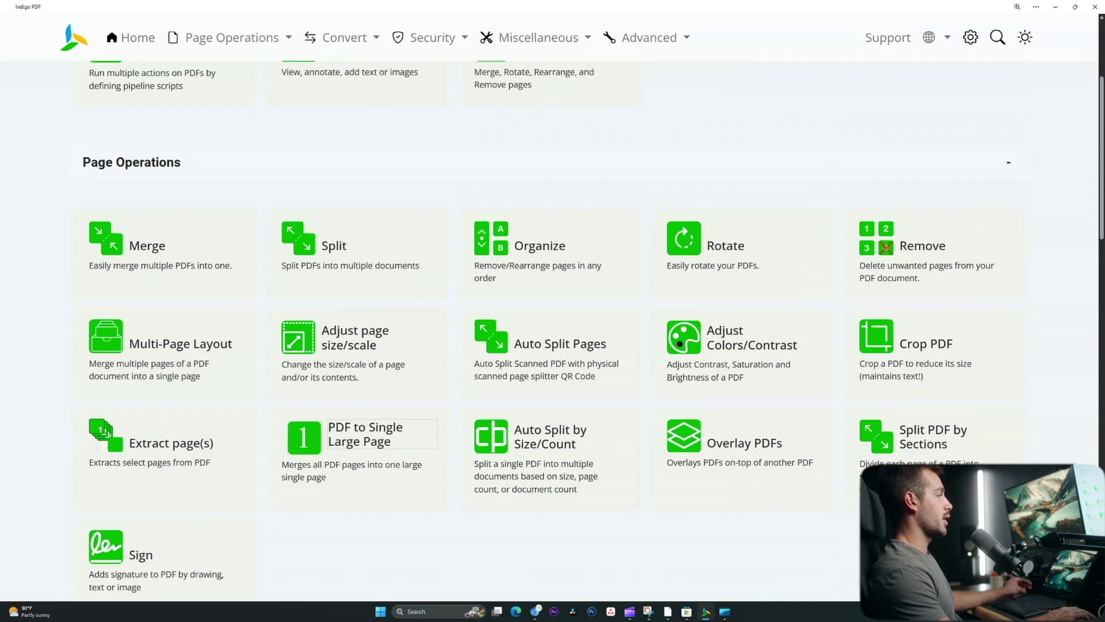
scroll(552, 345, "up", 3)
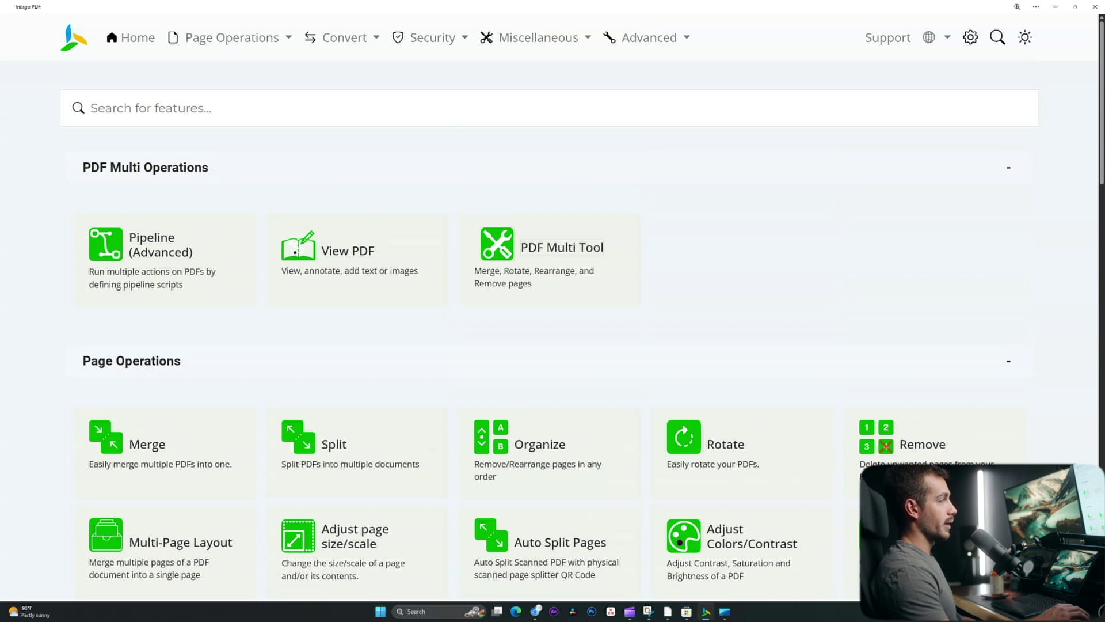
scroll(553, 259, "down", 3)
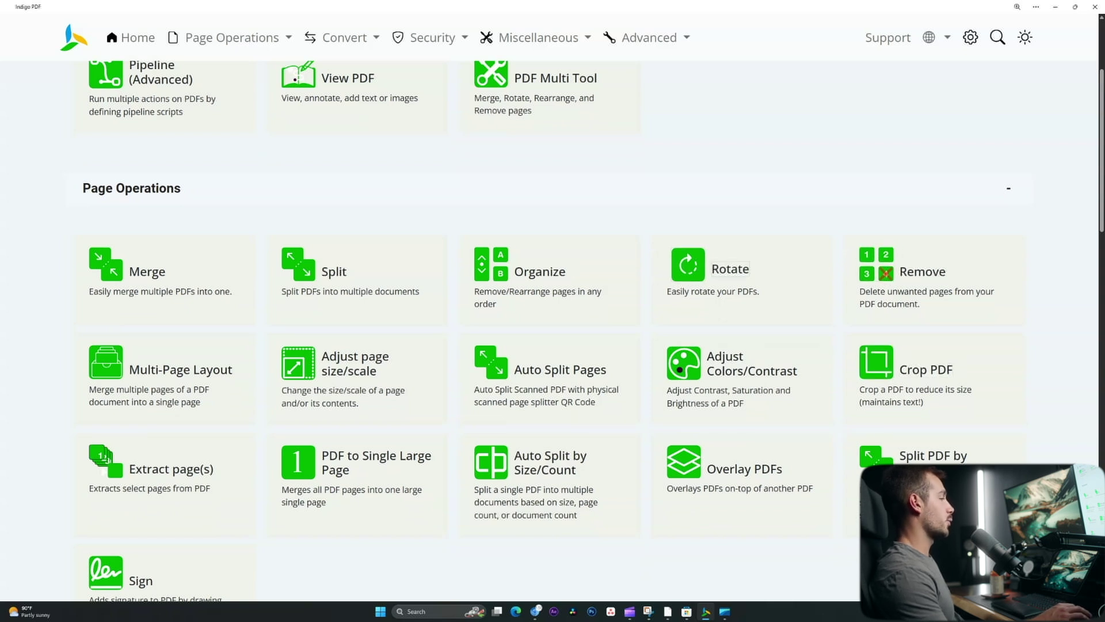
scroll(552, 328, "down", 6)
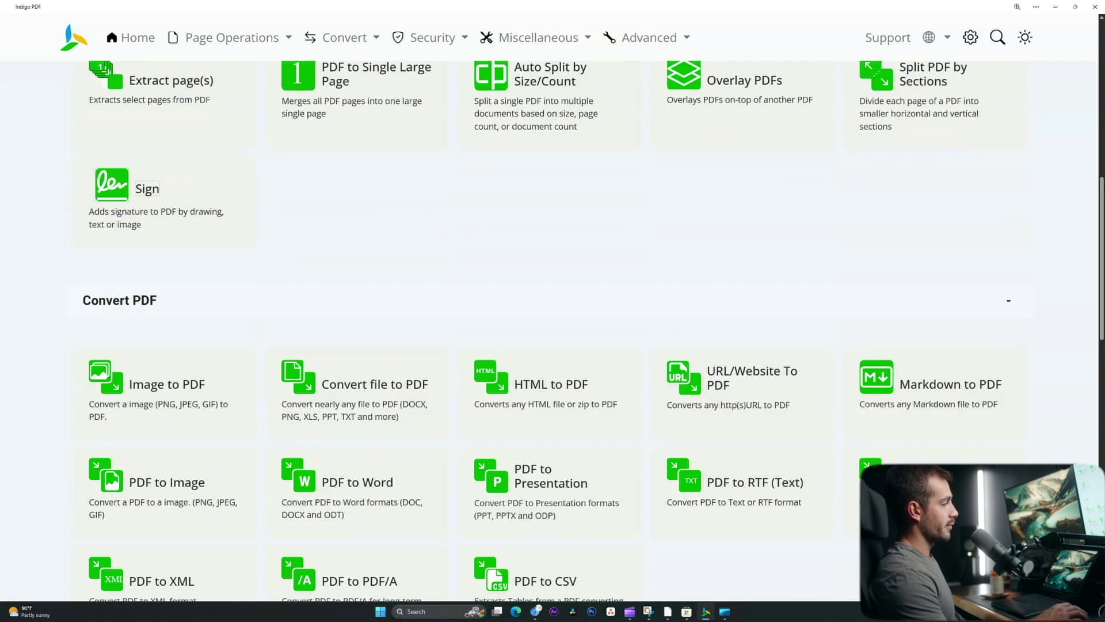
scroll(553, 328, "down", 3)
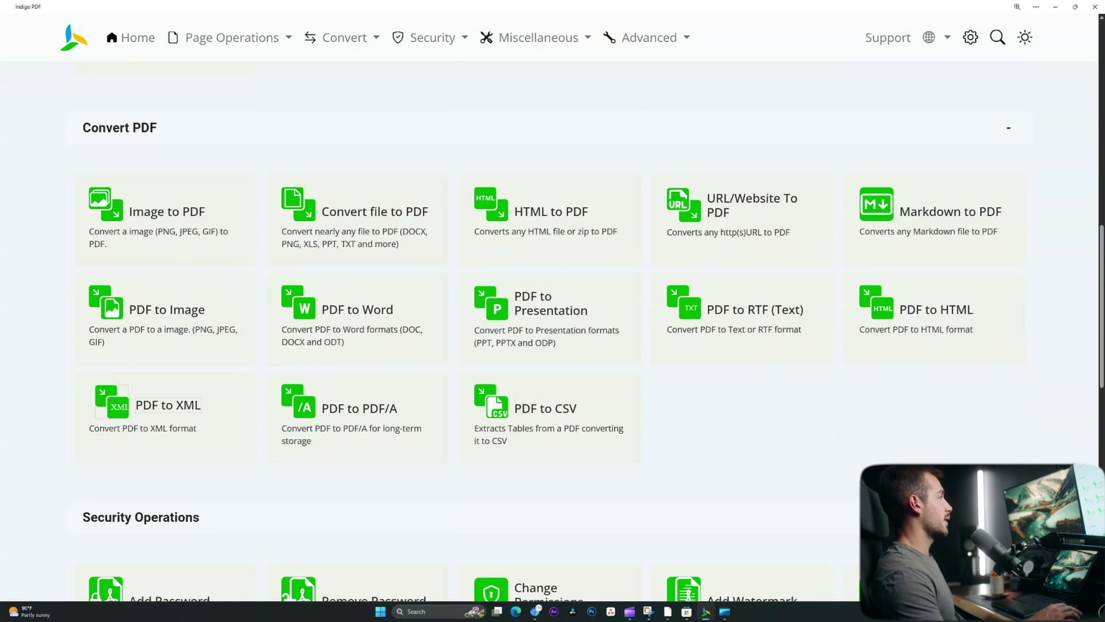
scroll(553, 230, "down", 3)
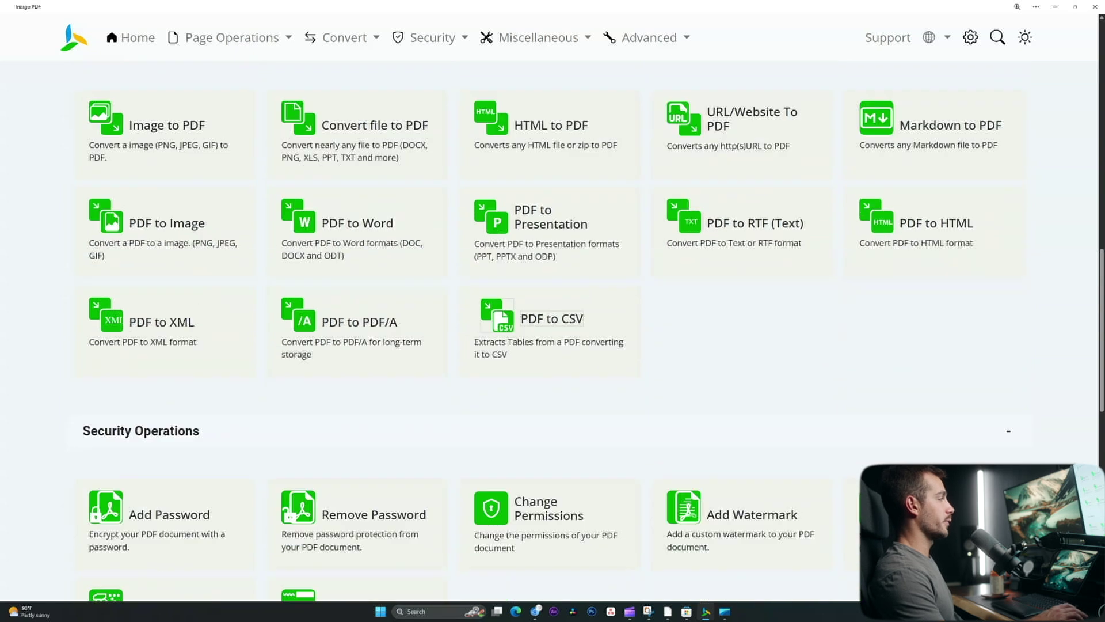
scroll(553, 143, "down", 3)
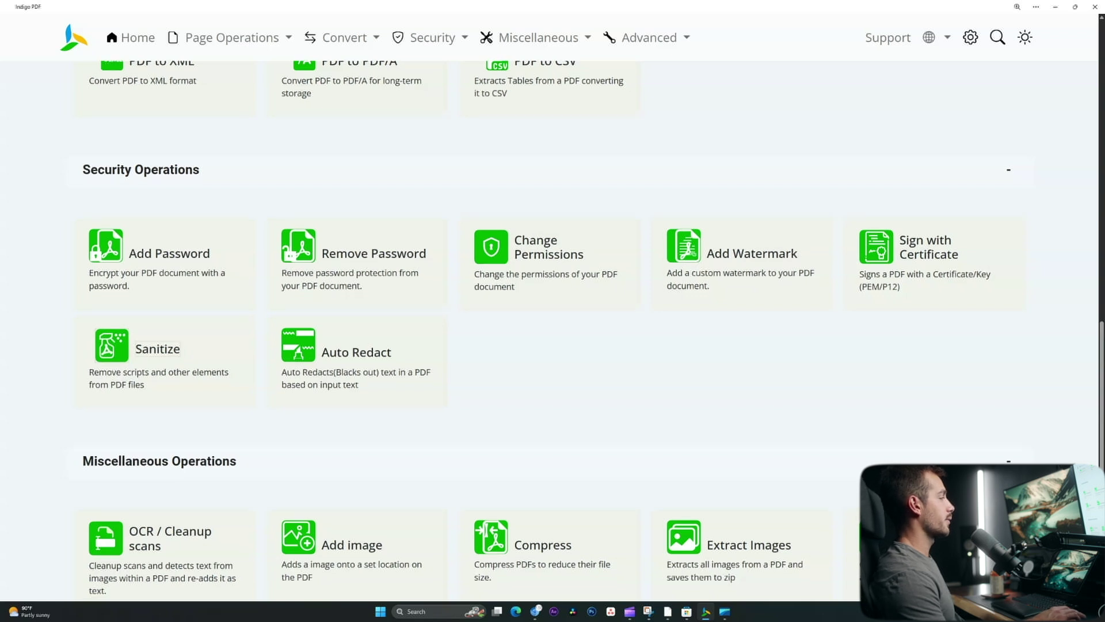
scroll(161, 288, "down", 5)
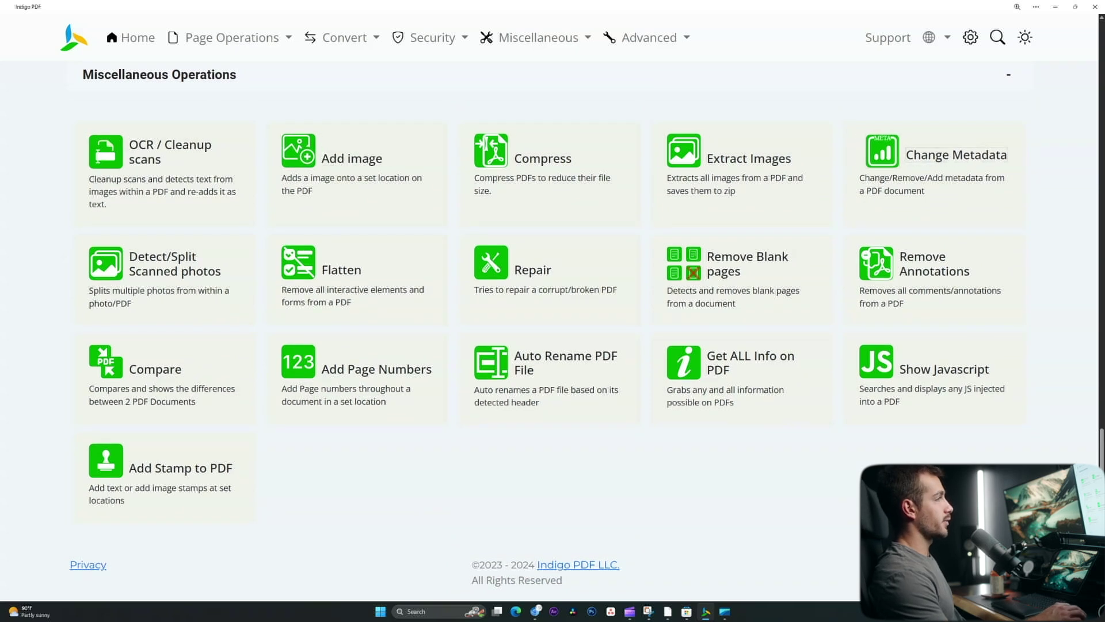
scroll(537, 333, "up", 2)
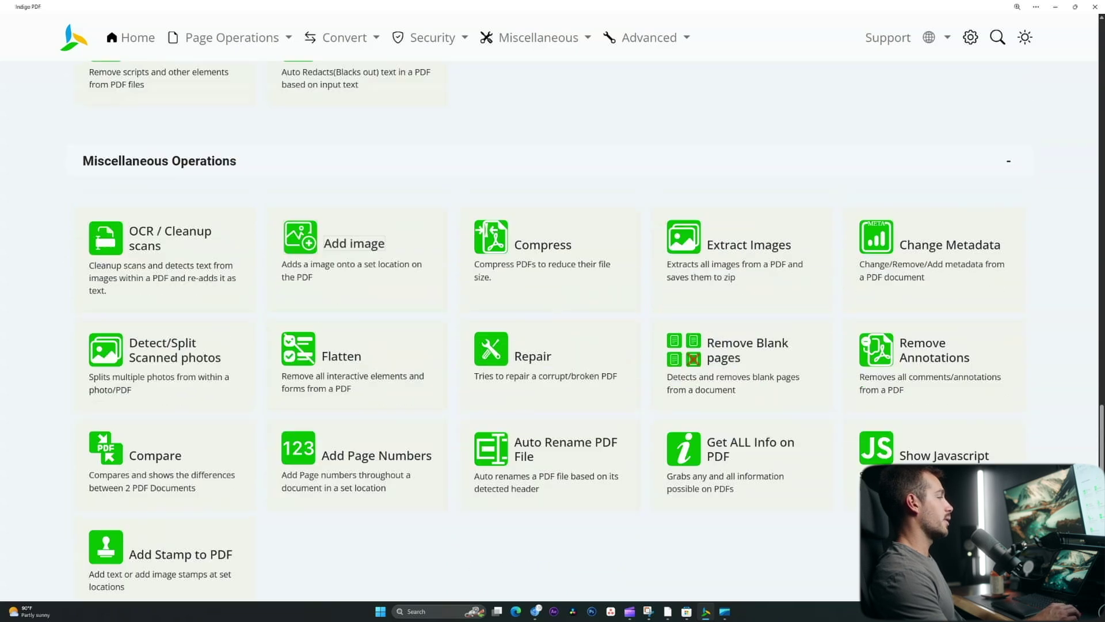
scroll(537, 334, "down", 2)
scroll(541, 334, "up", 15)
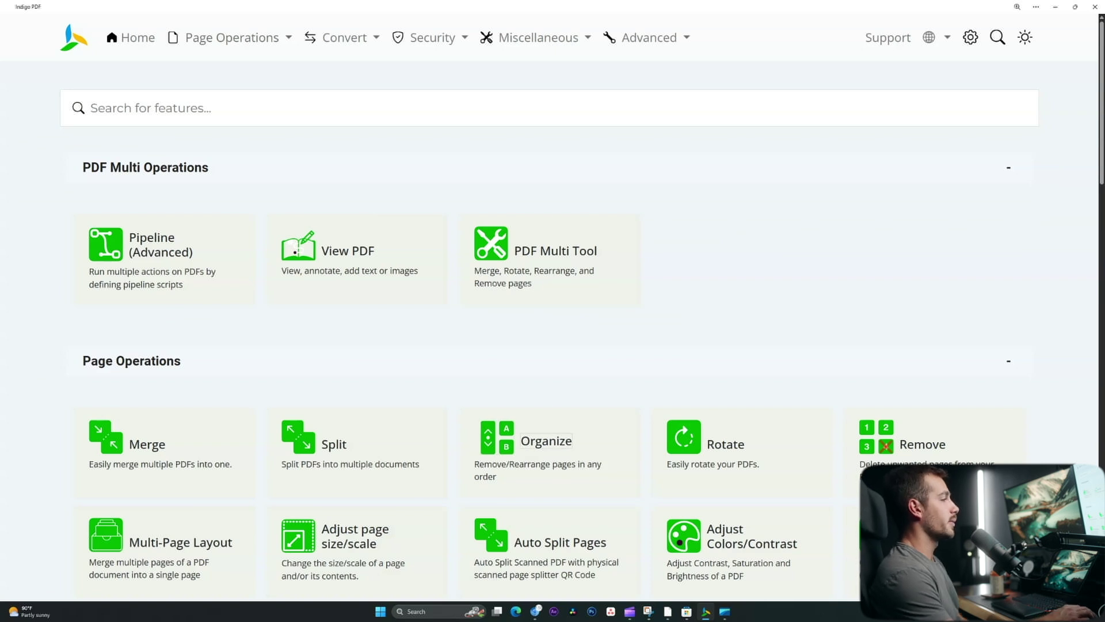
scroll(541, 248, "down", 5)
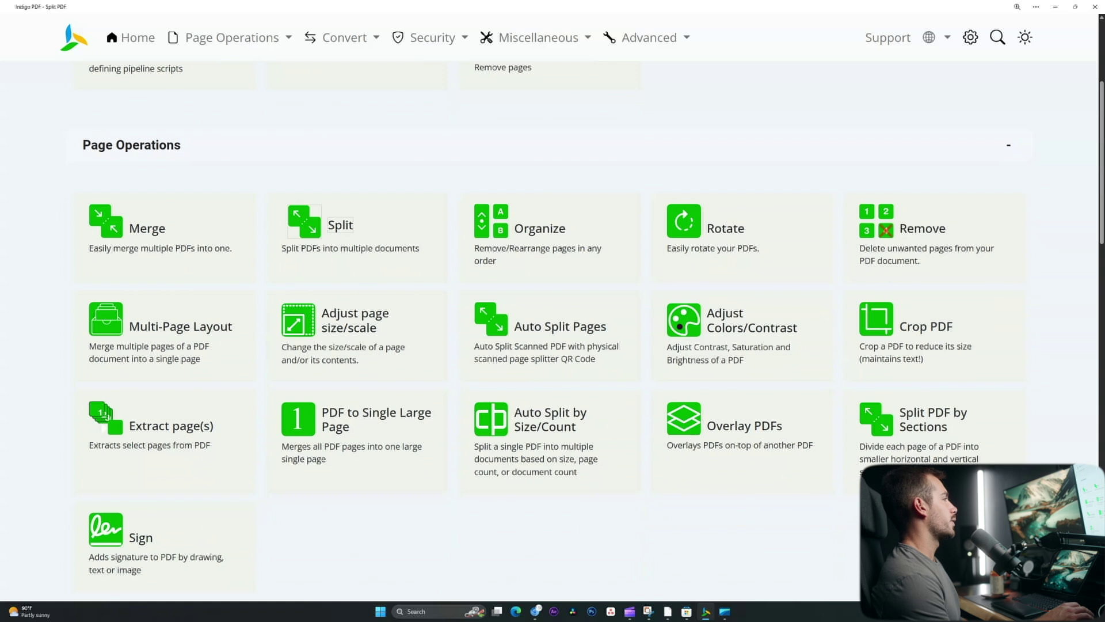
- Split Microsoft_Software_Overview.pdf on pages 1,2 and open the first PDF from the downloaded zip
left_click(345, 230)
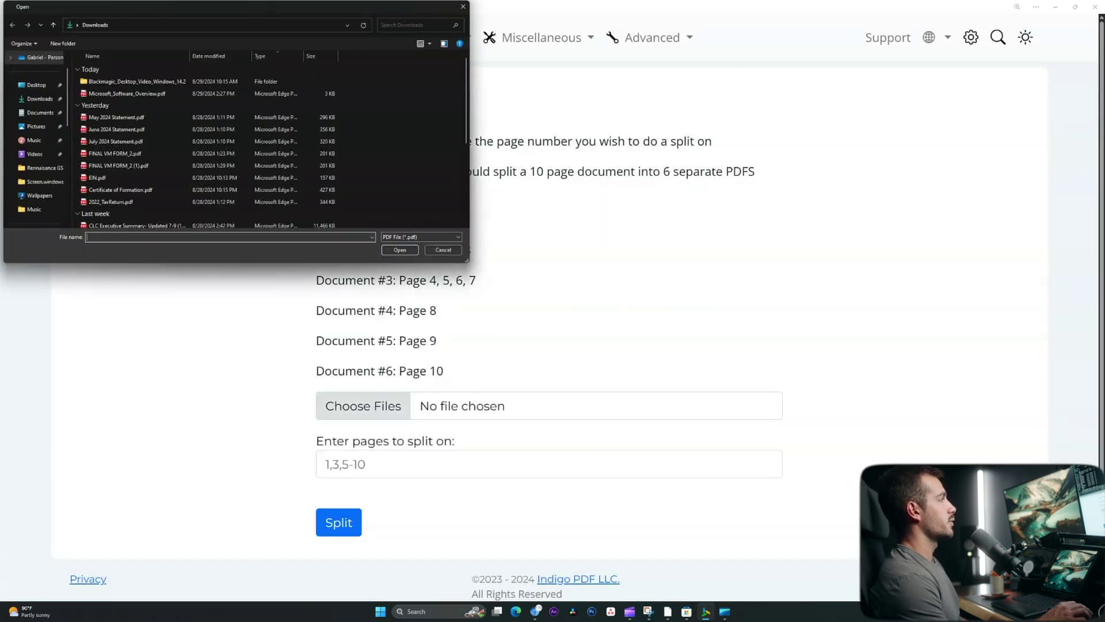
double_click(127, 93)
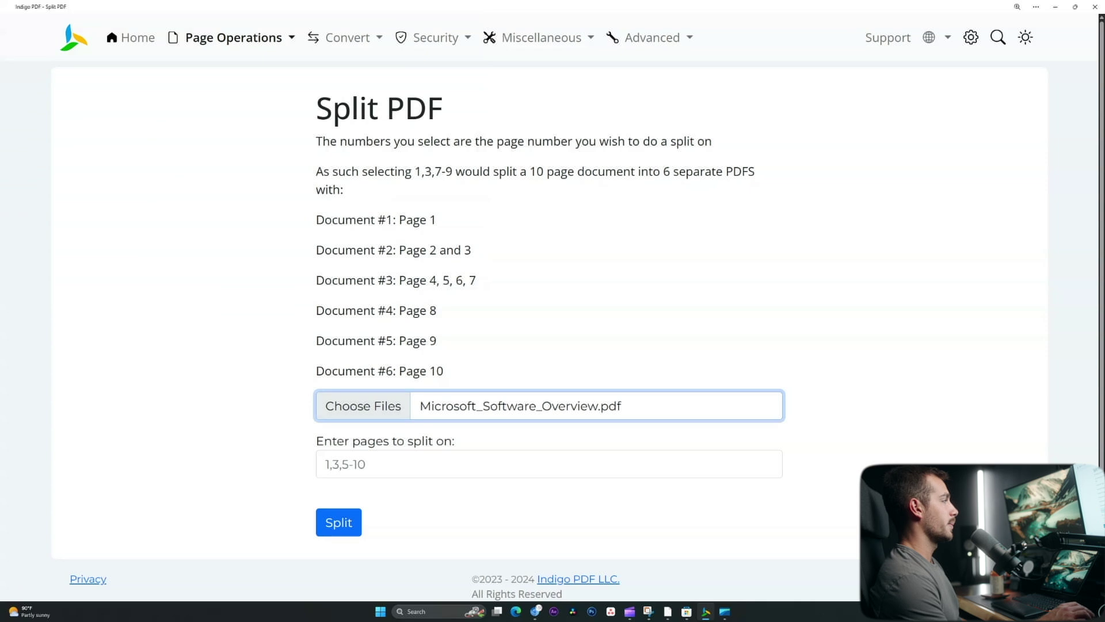
left_click(547, 464)
type("1,2")
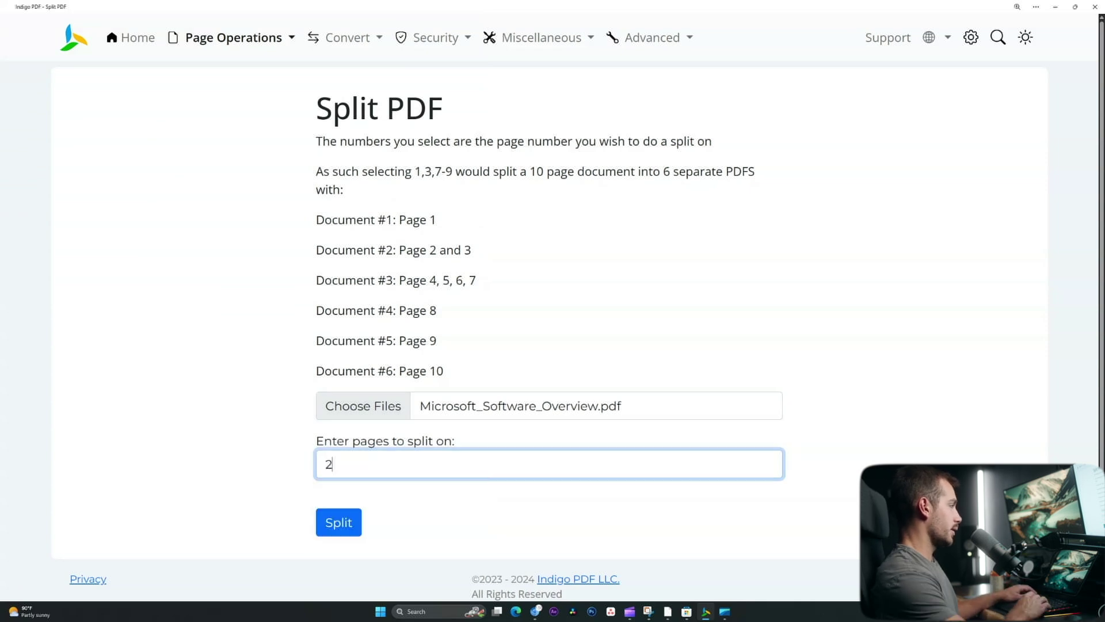
key("Escape")
key("Tab")
key("Return")
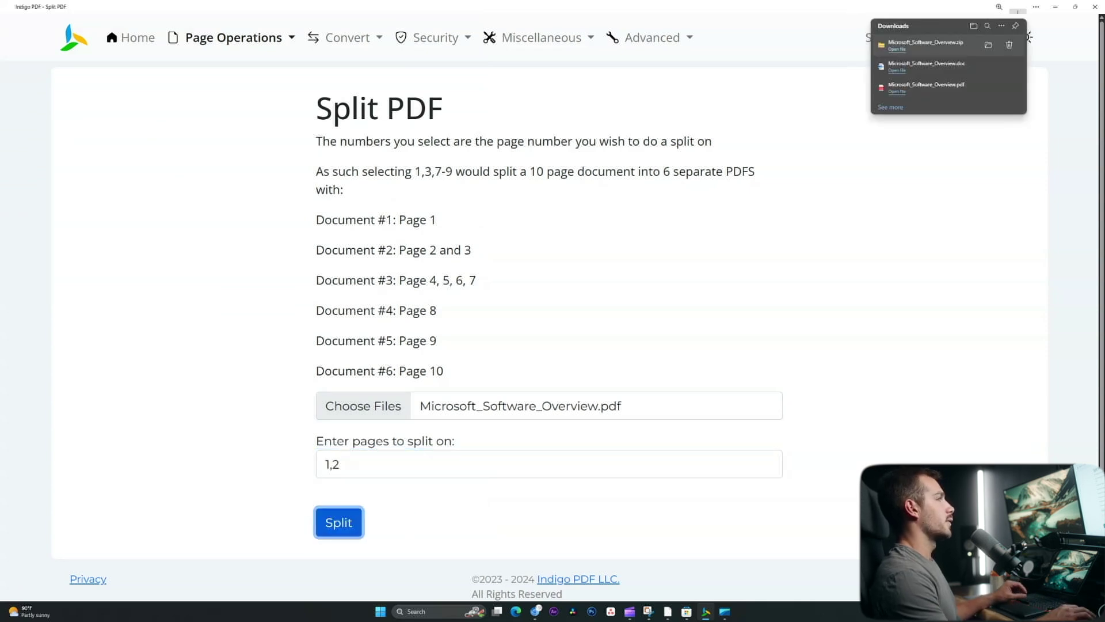
key("Return")
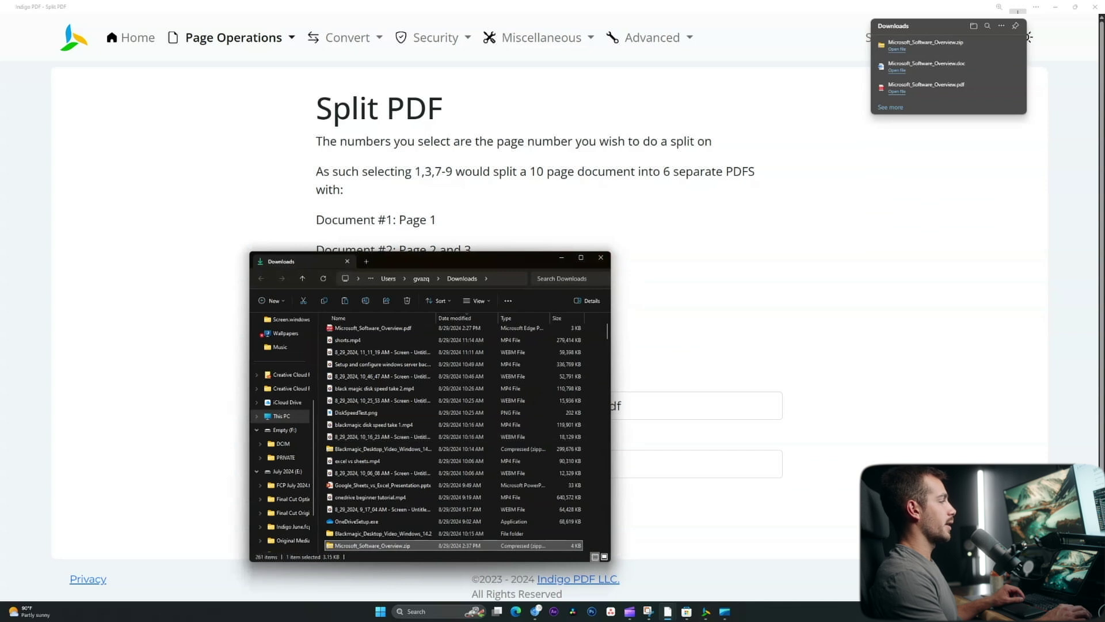
double_click(374, 332)
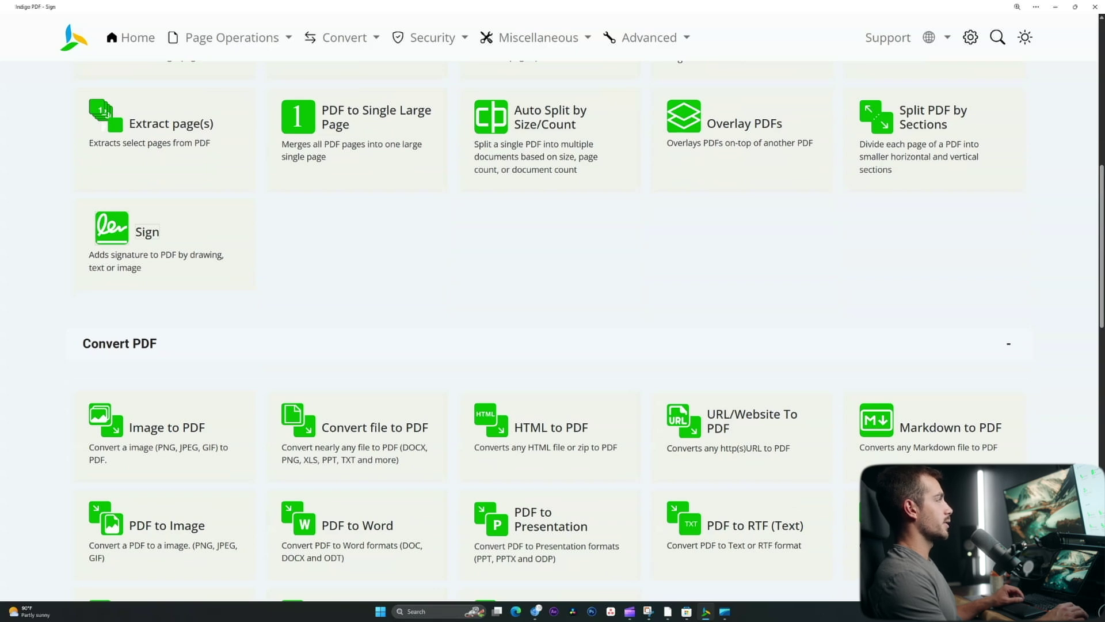
- Load Microsoft_Software_Overview.pdf for signing and place a typed-name signature on it
scroll(542, 333, "up", 5)
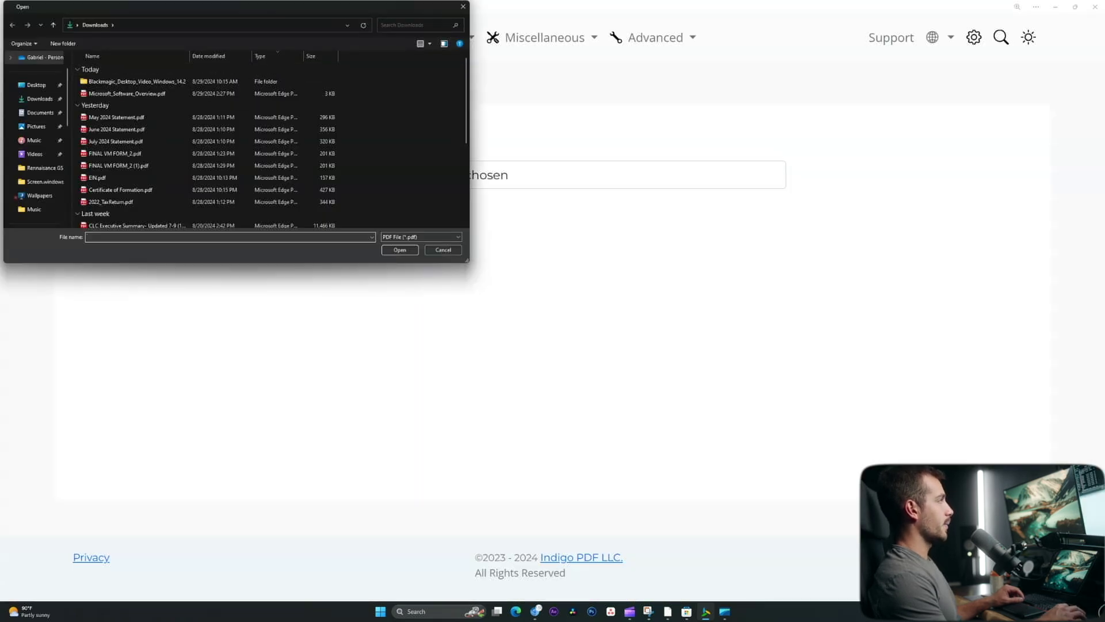
double_click(172, 93)
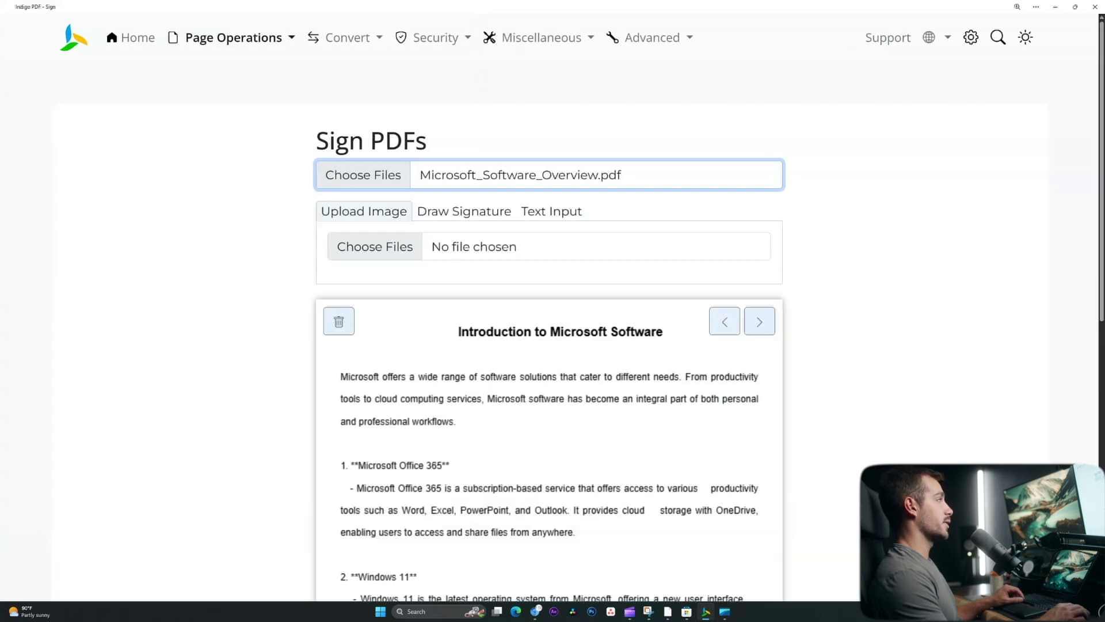
scroll(549, 346, "down", 3)
scroll(549, 345, "up", 3)
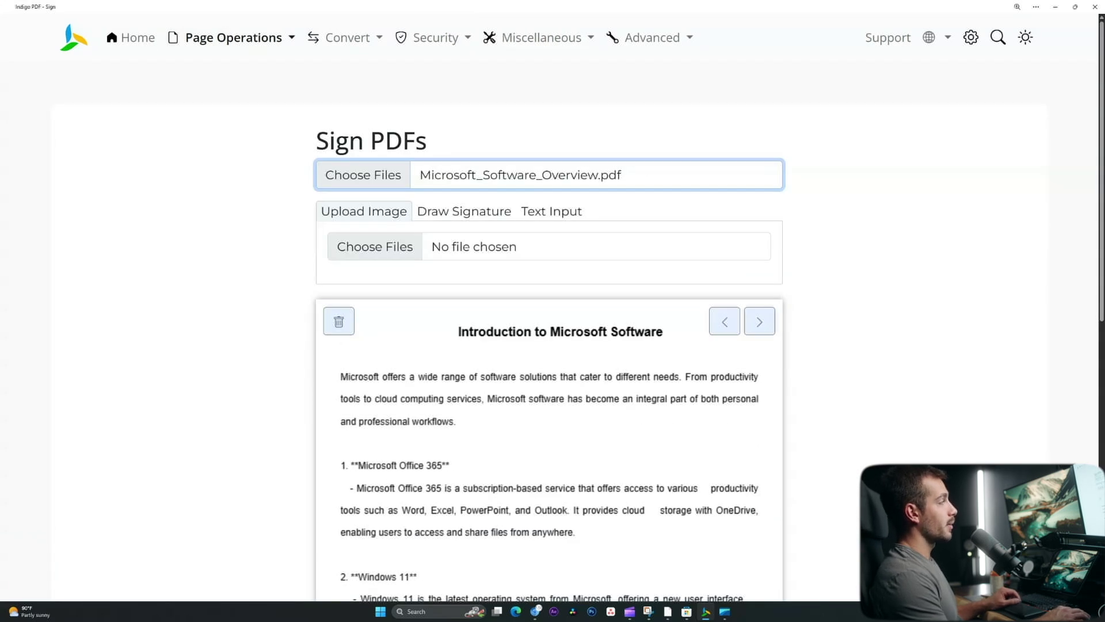
left_click(551, 211)
left_click(338, 265)
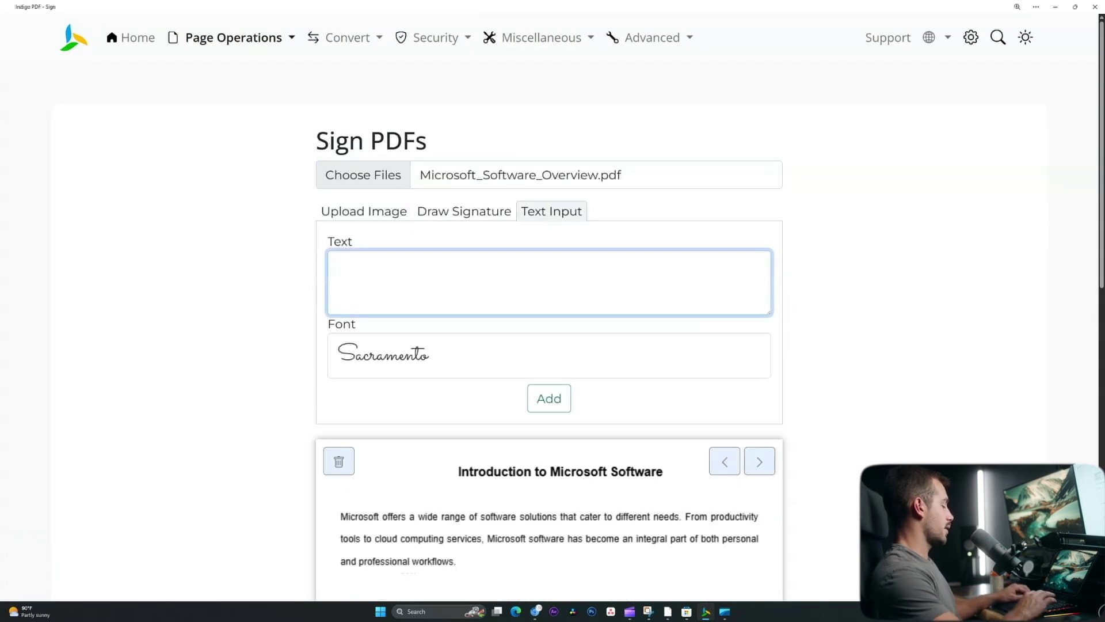
type("Gabe")
left_click(549, 399)
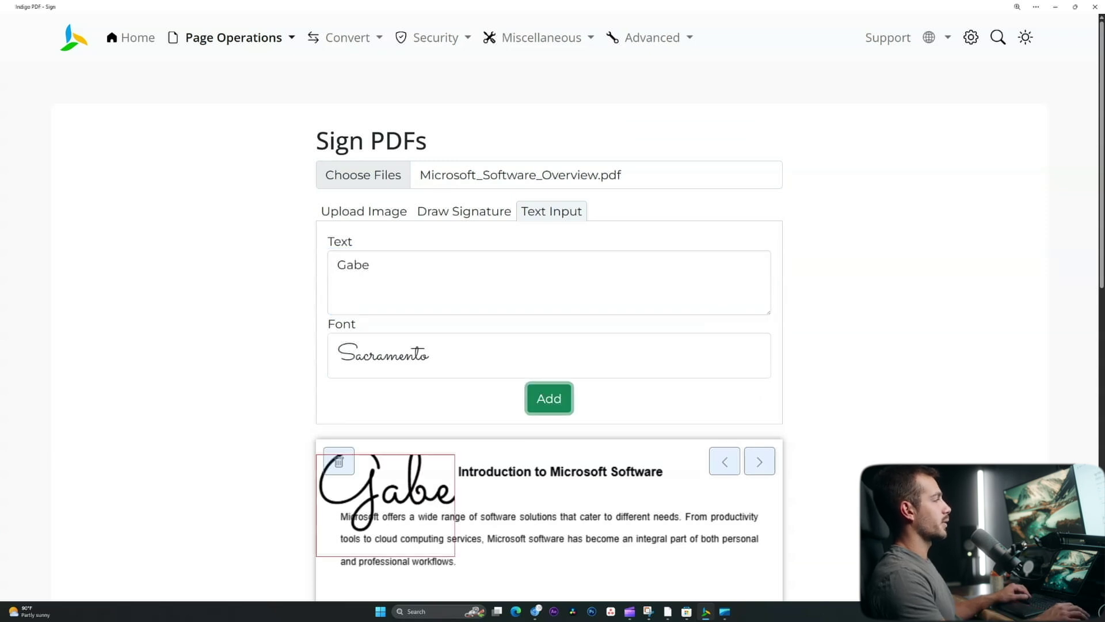
- Move and shrink the signature below the Azure paragraph, then download the signed PDF
scroll(549, 345, "down", 4)
mouse_move(389, 118)
left_mouse_down()
mouse_move(478, 339)
mouse_move(526, 507)
left_mouse_up()
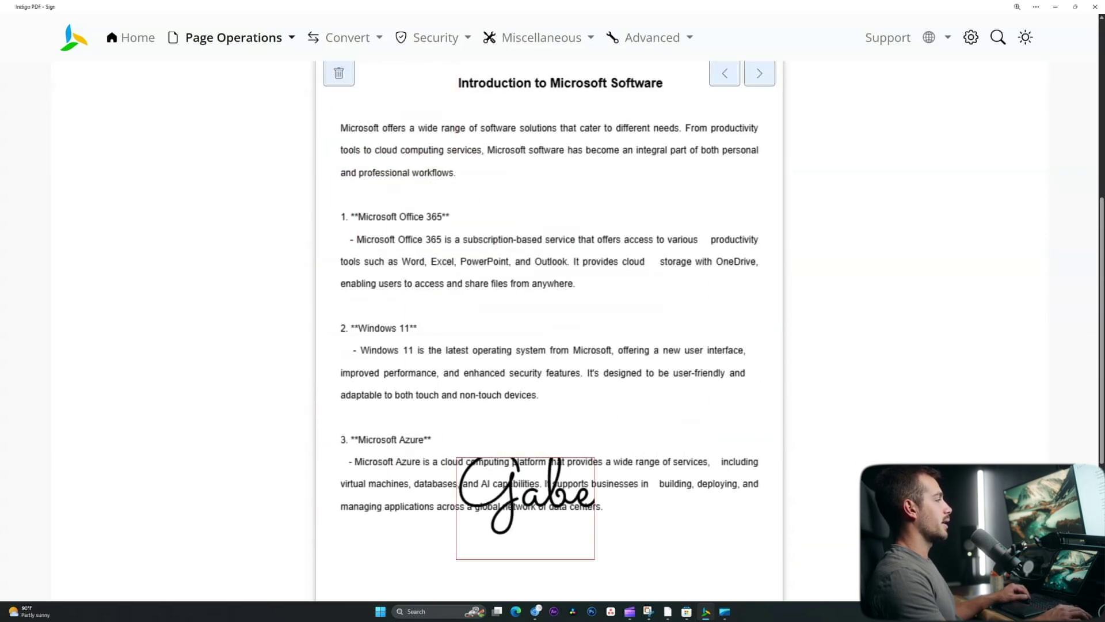
scroll(527, 507, "down", 3)
left_click_drag(525, 335, 543, 451)
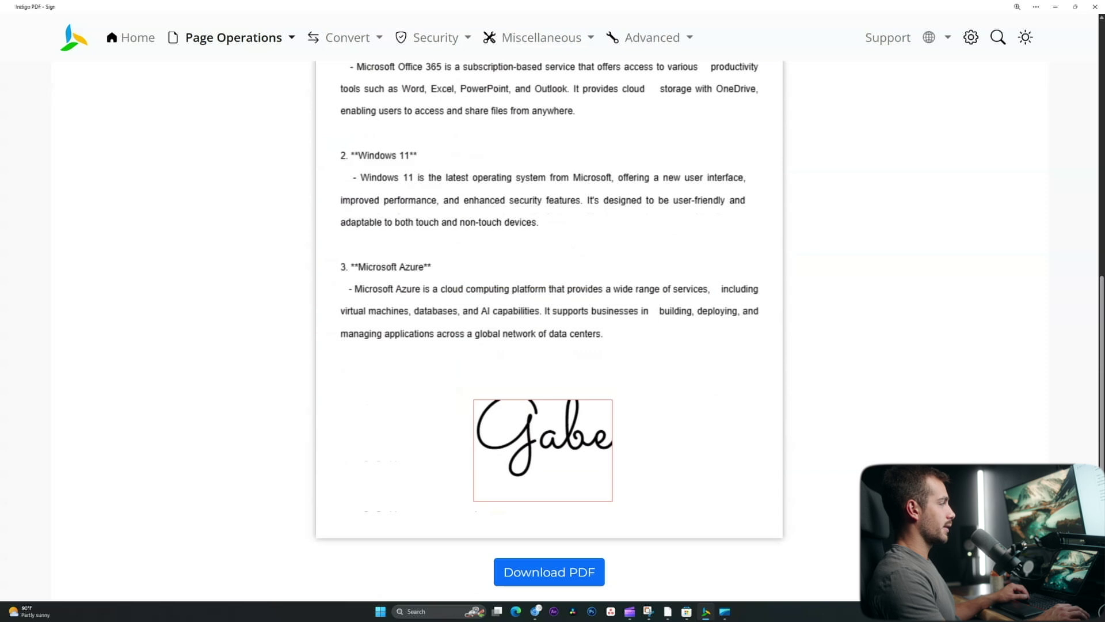
mouse_move(474, 400)
left_mouse_down()
mouse_move(518, 451)
mouse_move(554, 464)
mouse_move(491, 463)
left_mouse_up()
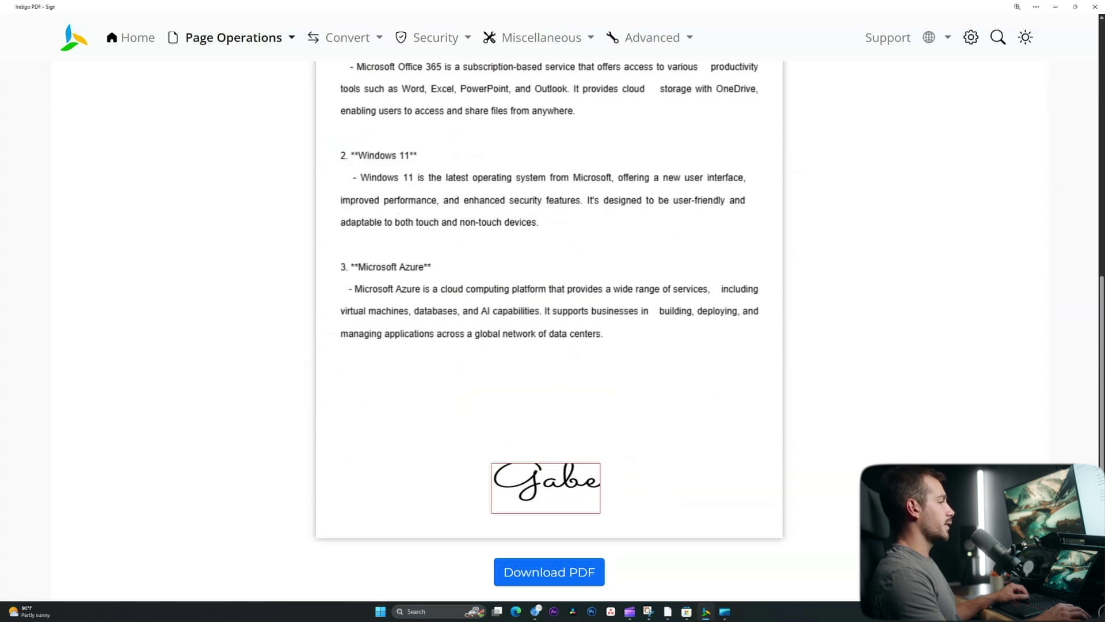
left_click(549, 572)
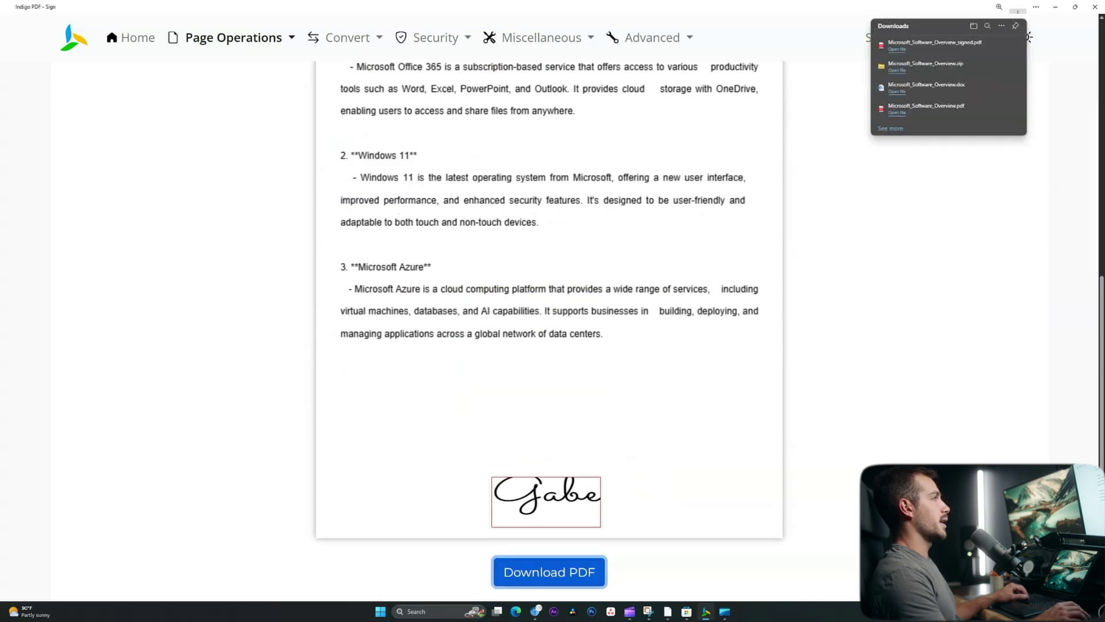
key("alt+Left")
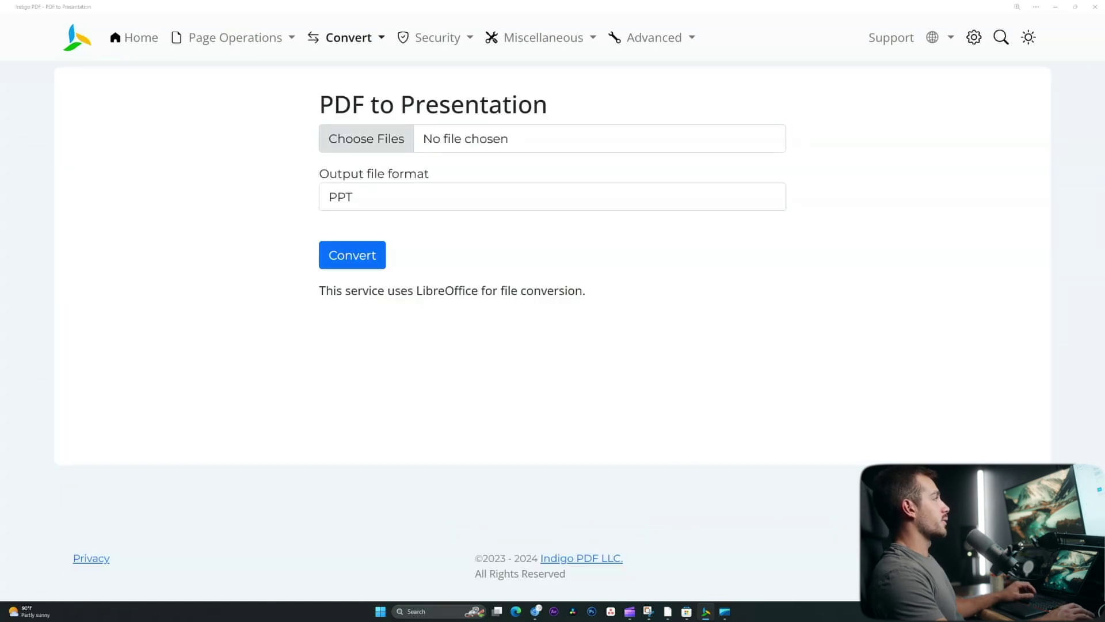
- Convert Microsoft_Software_Overview.pdf from Downloads to PPTX and review the two resulting slides
left_click(368, 138)
double_click(126, 106)
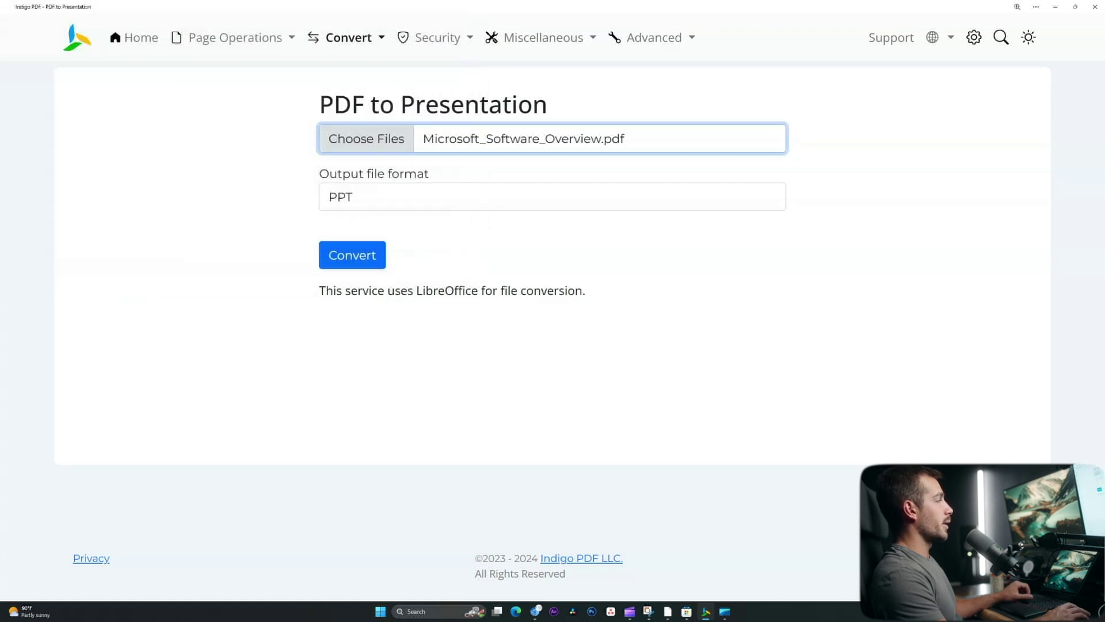
left_click(552, 197)
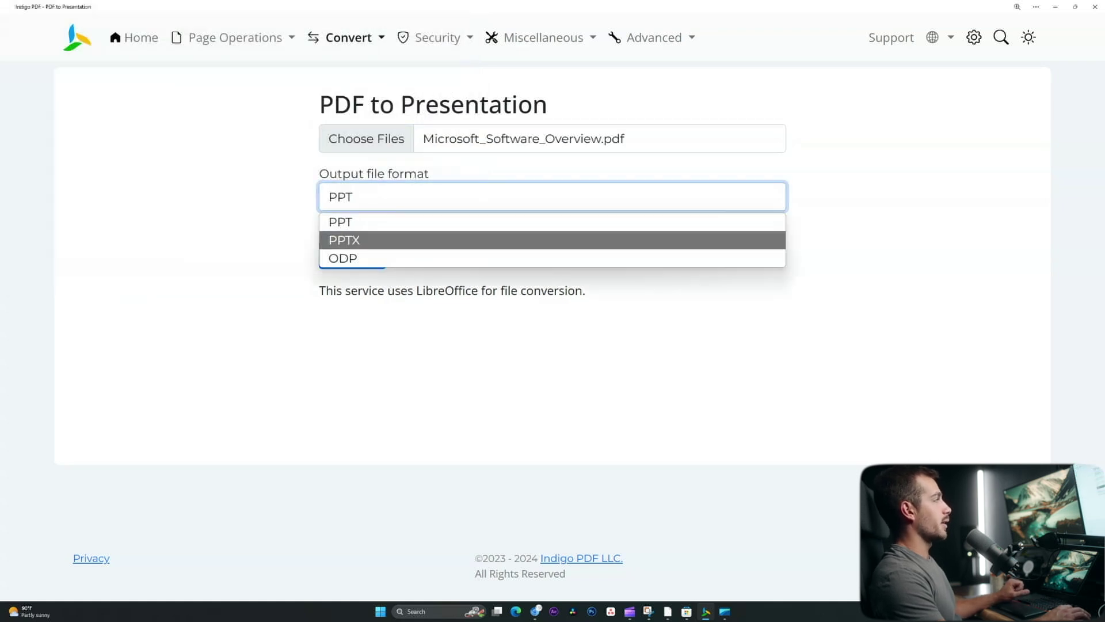
left_click(343, 240)
left_click(352, 255)
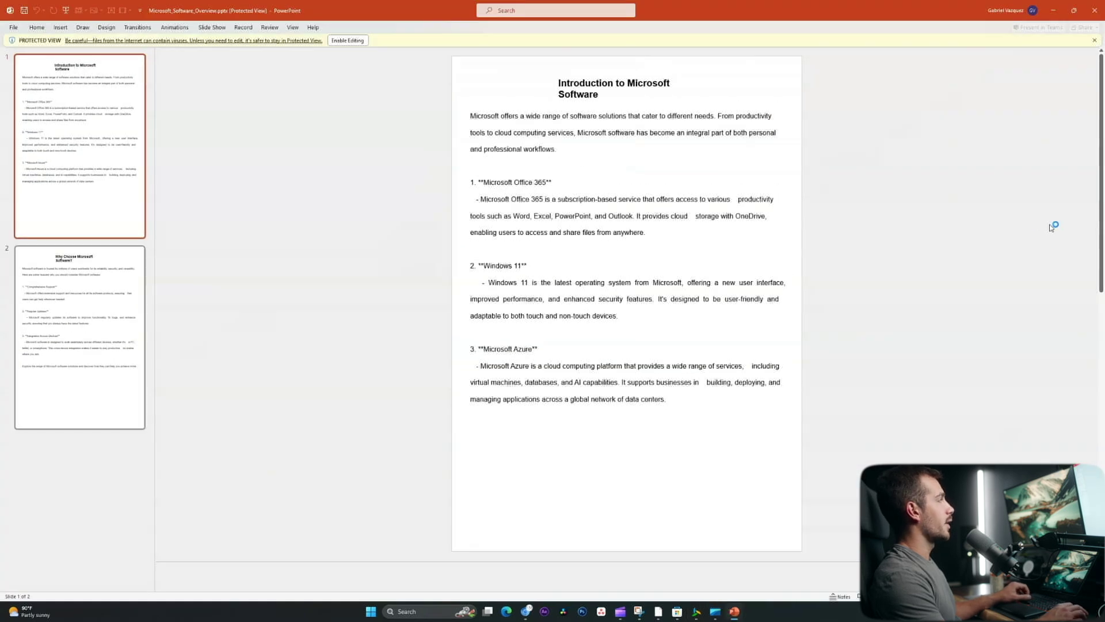
scroll(626, 303, "down", 2)
scroll(626, 304, "up", 2)
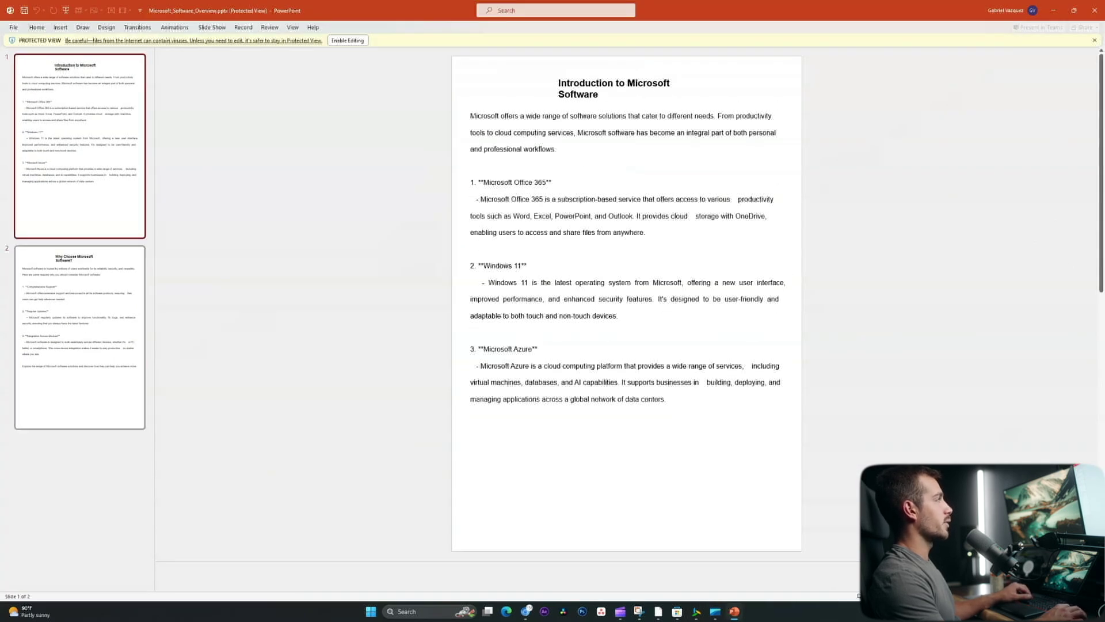
scroll(626, 304, "down", 2)
scroll(626, 303, "up", 2)
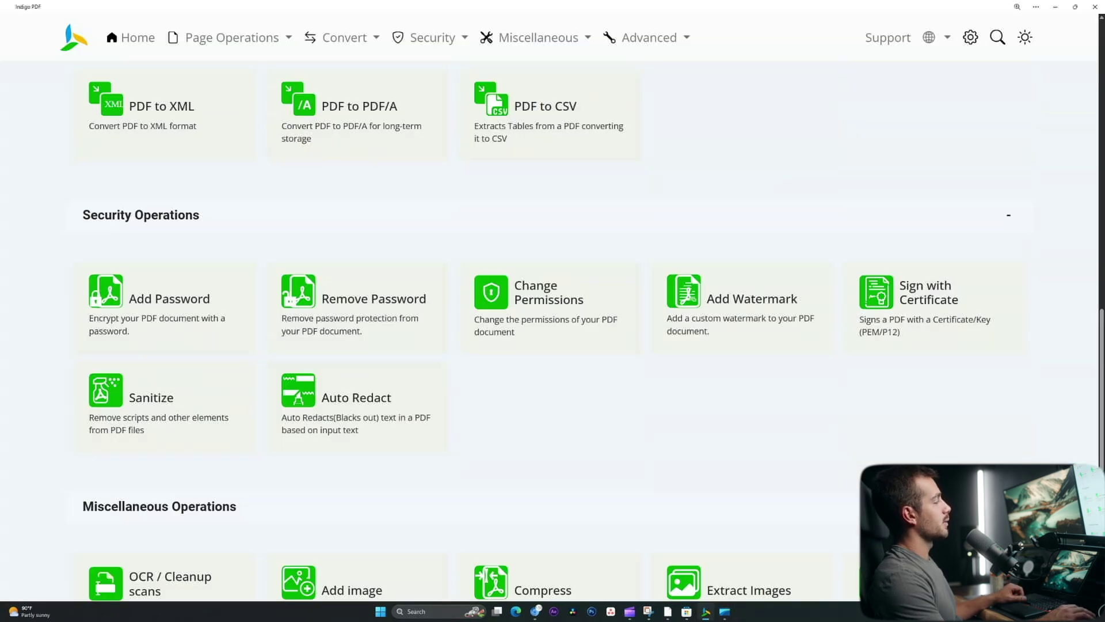
- Open the Add Password tool and select Microsoft_Software_Overview_signed.pdf
scroll(173, 253, "down", 1)
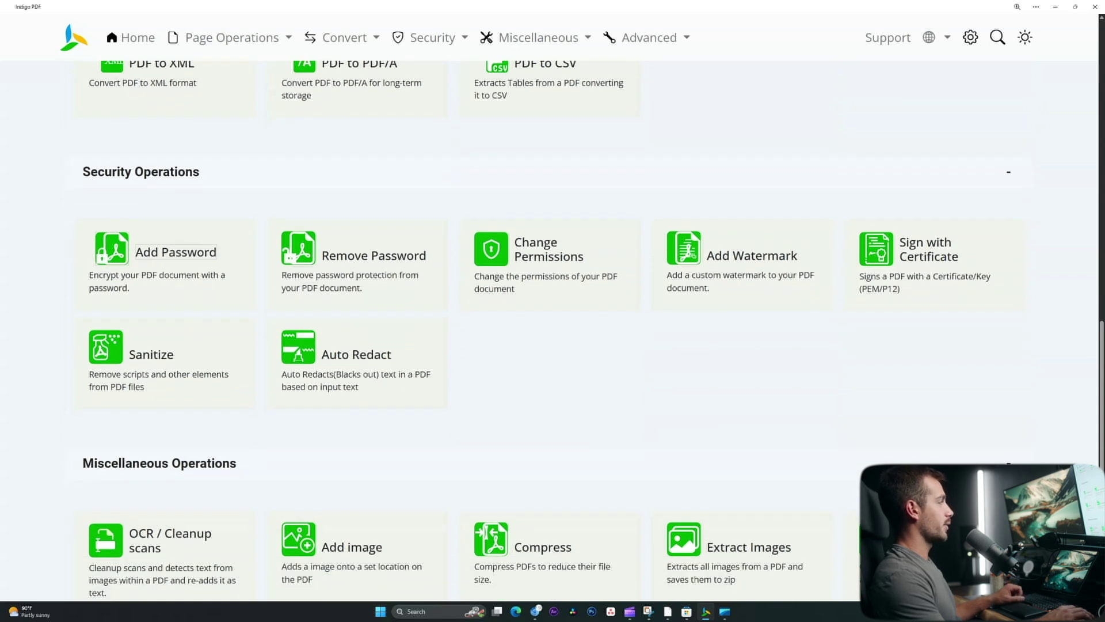
left_click(173, 254)
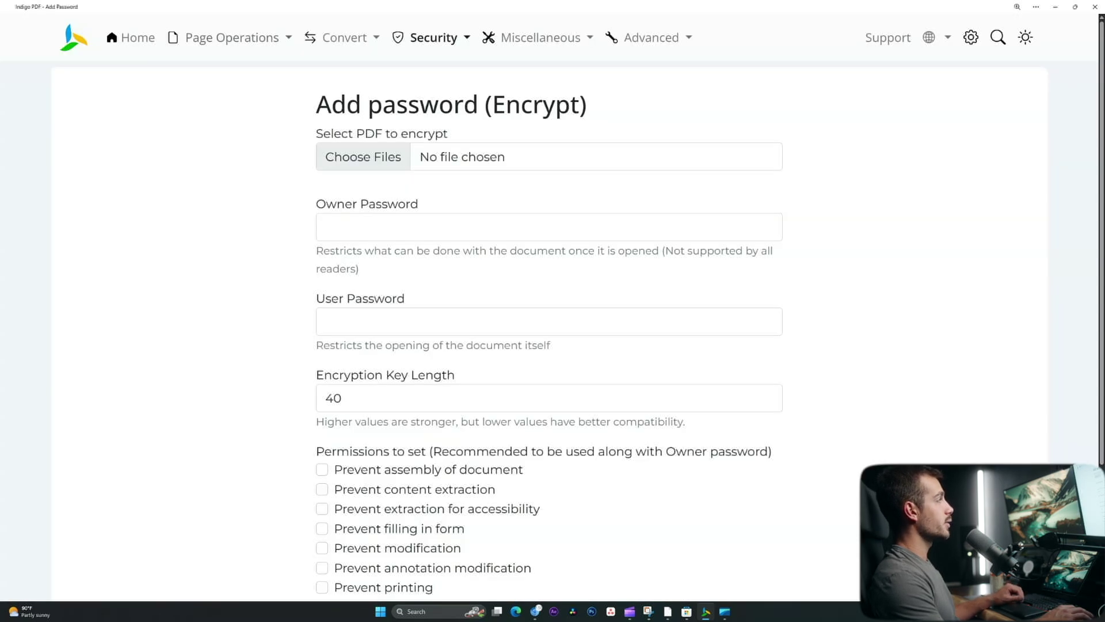
left_click(362, 156)
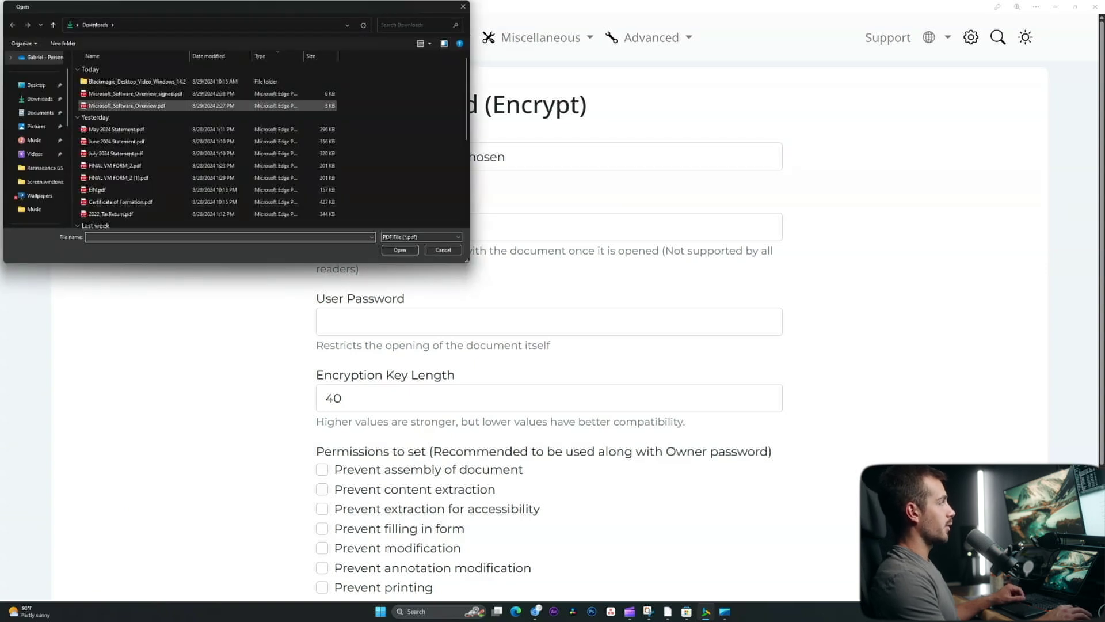
double_click(136, 94)
- Enter owner and user passwords, encrypt, and open the protected file with its password
left_click(325, 226)
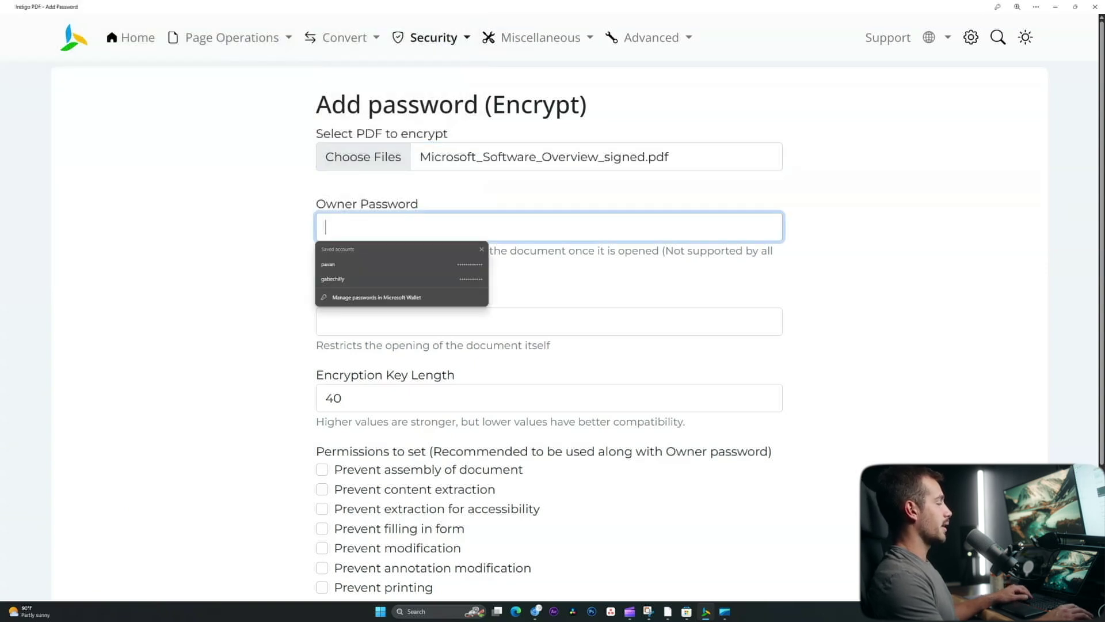
type("123456")
key("Tab")
scroll(549, 345, "down", 3)
type("123456")
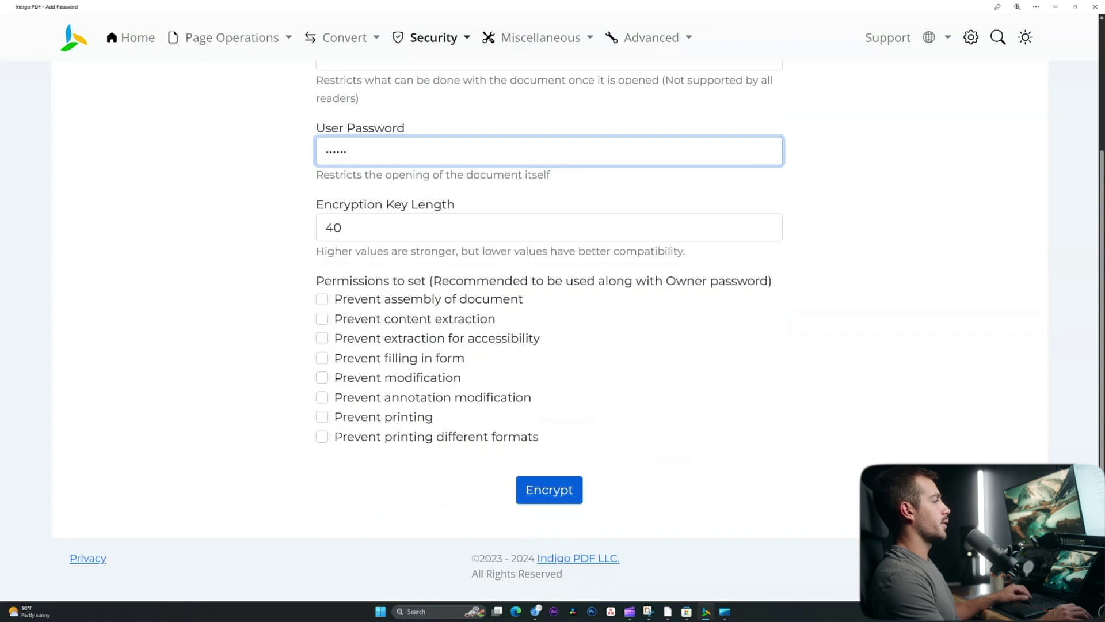
left_click(549, 489)
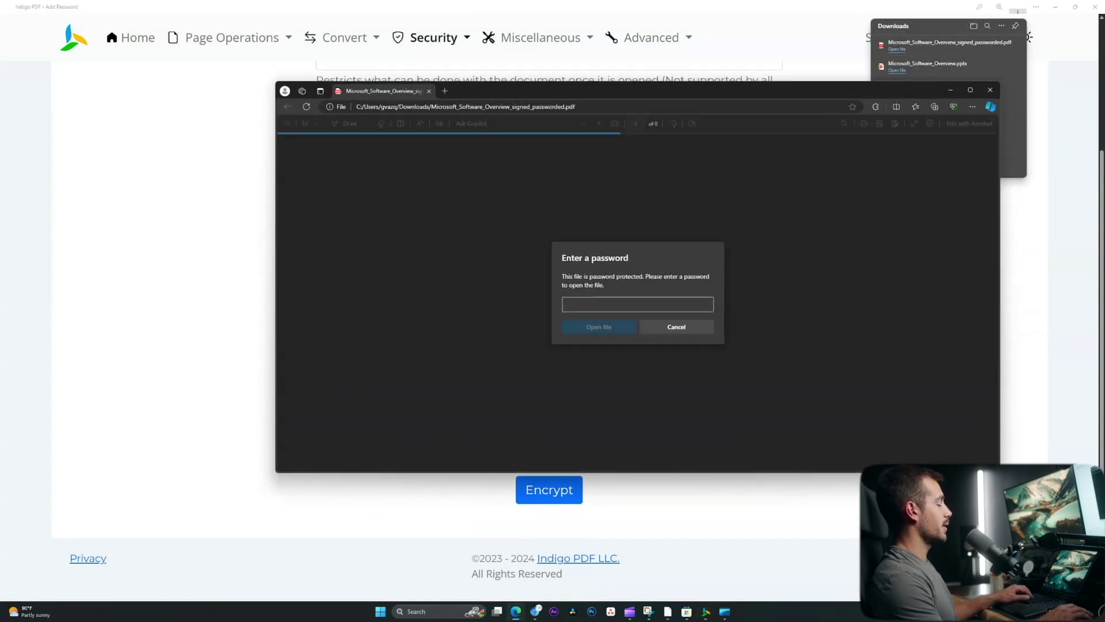
type("12")
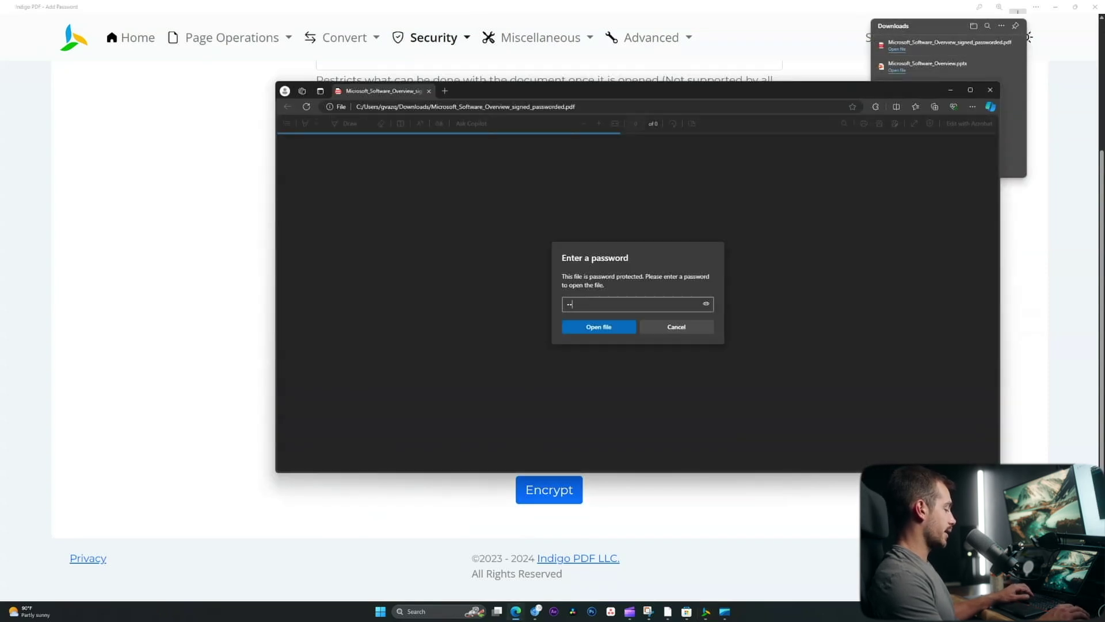
key("Return")
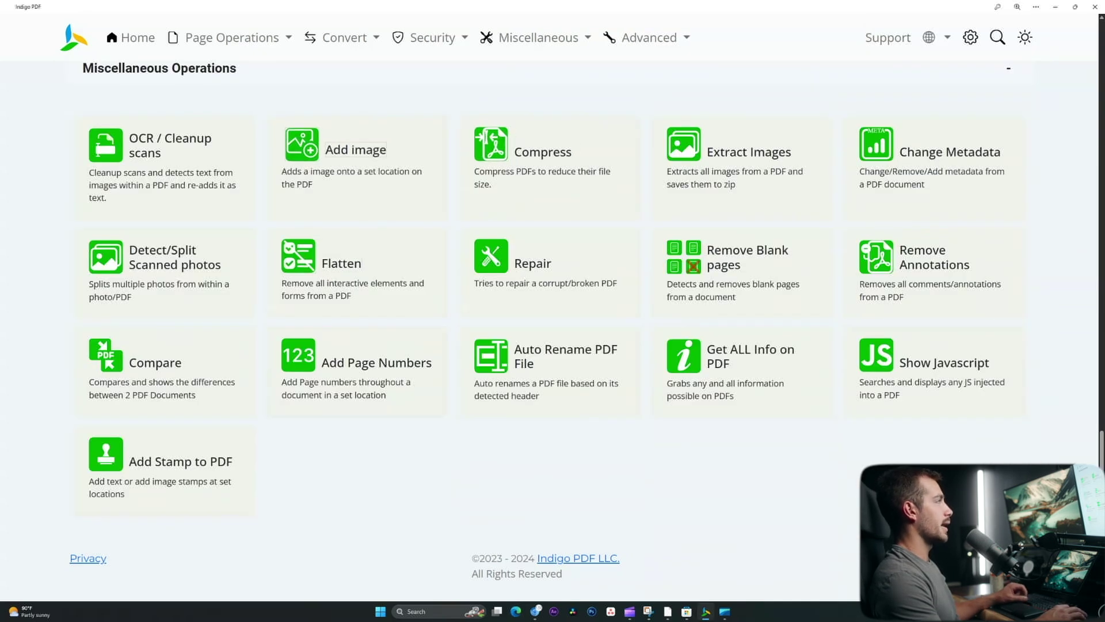
- Open the Add image tool and select Microsoft_Software_Overview_signed.pdf
left_click(358, 148)
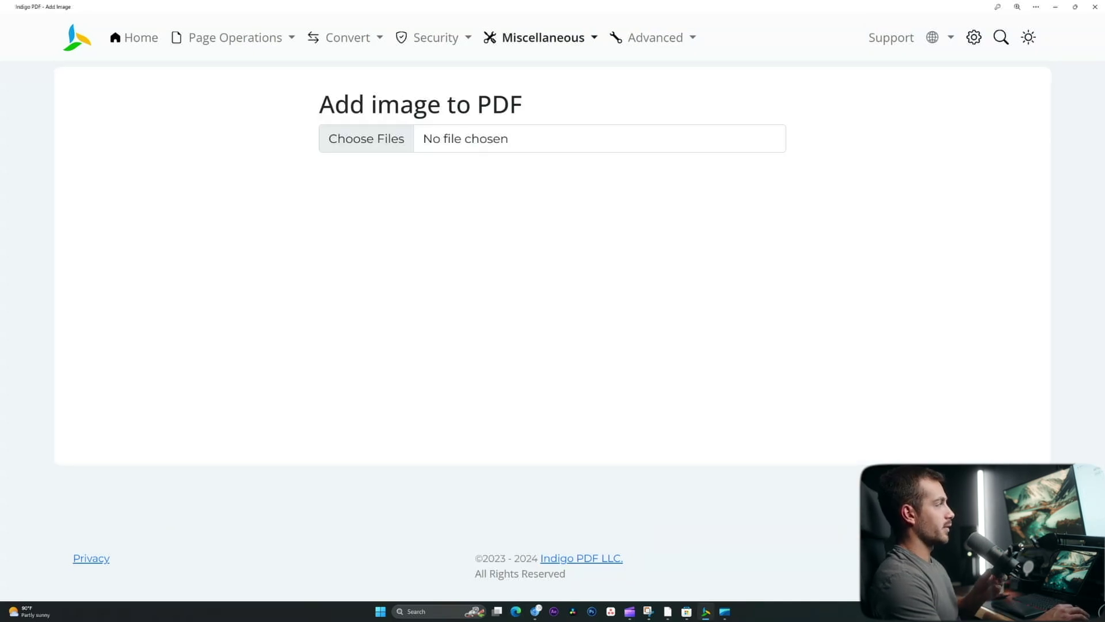
left_click(366, 138)
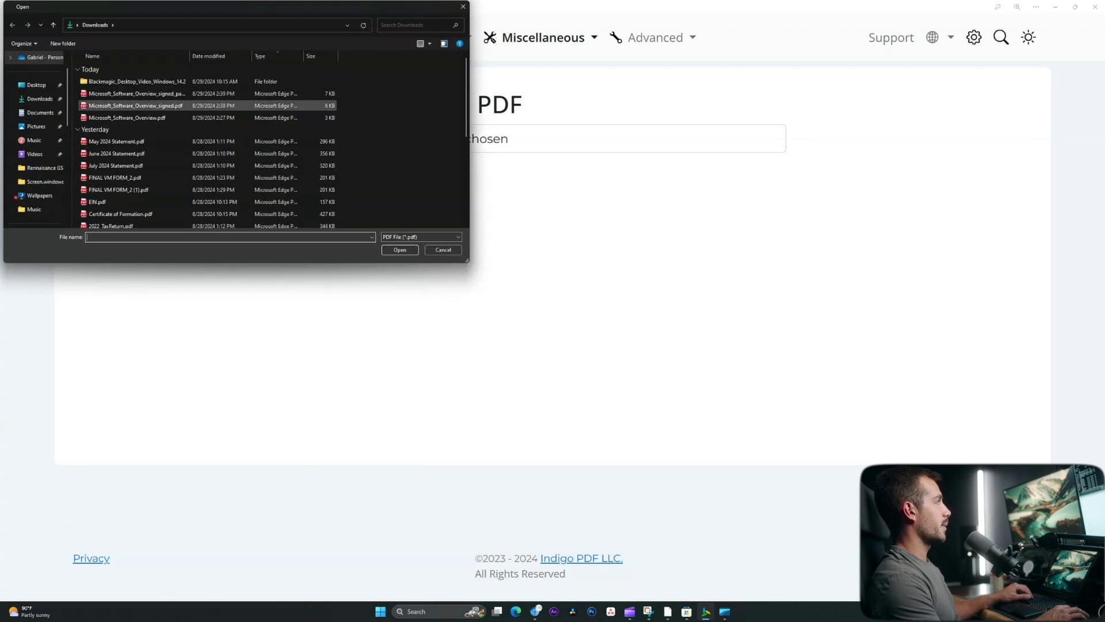
double_click(138, 105)
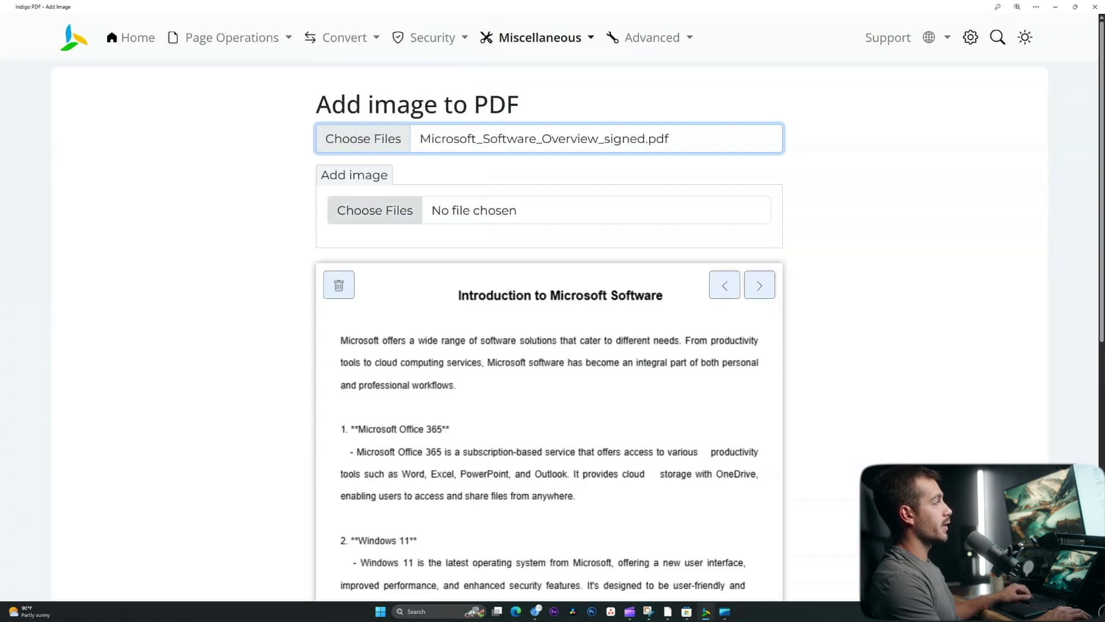
- Overlay DiskSpeedTest.png on the signed PDF near the signature
left_click(374, 210)
double_click(138, 93)
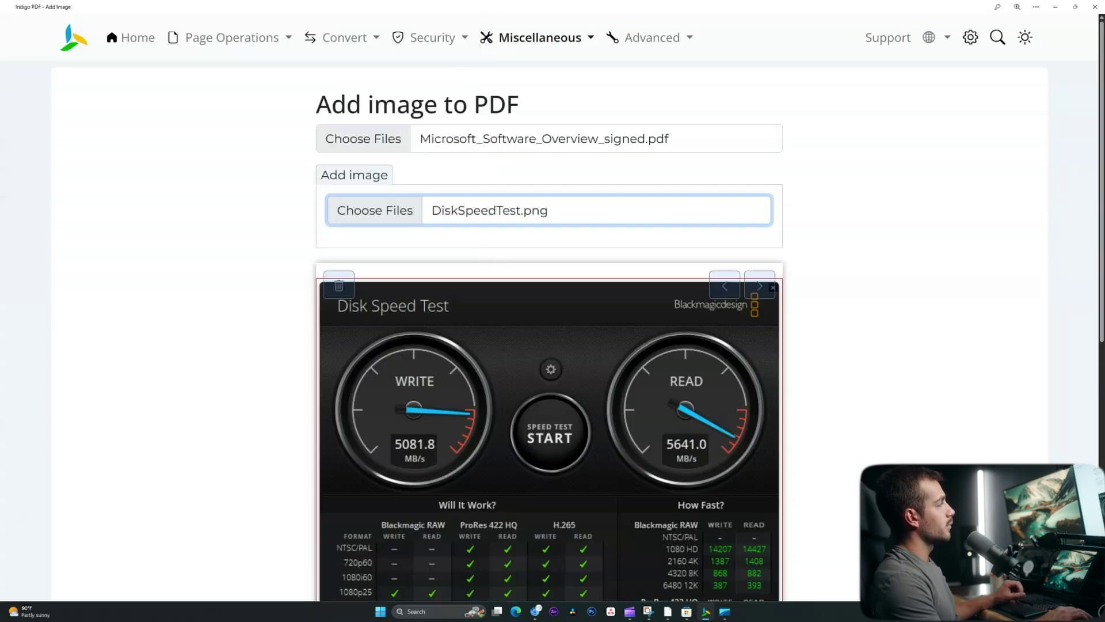
scroll(549, 323, "down", 4)
scroll(549, 323, "up", 2)
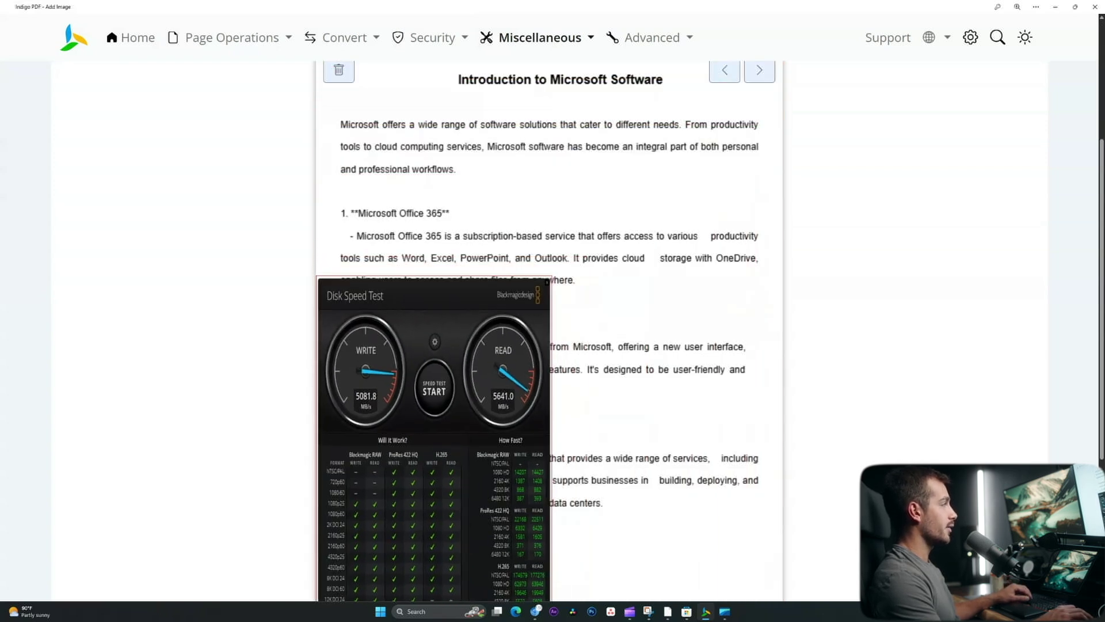
scroll(550, 323, "down", 3)
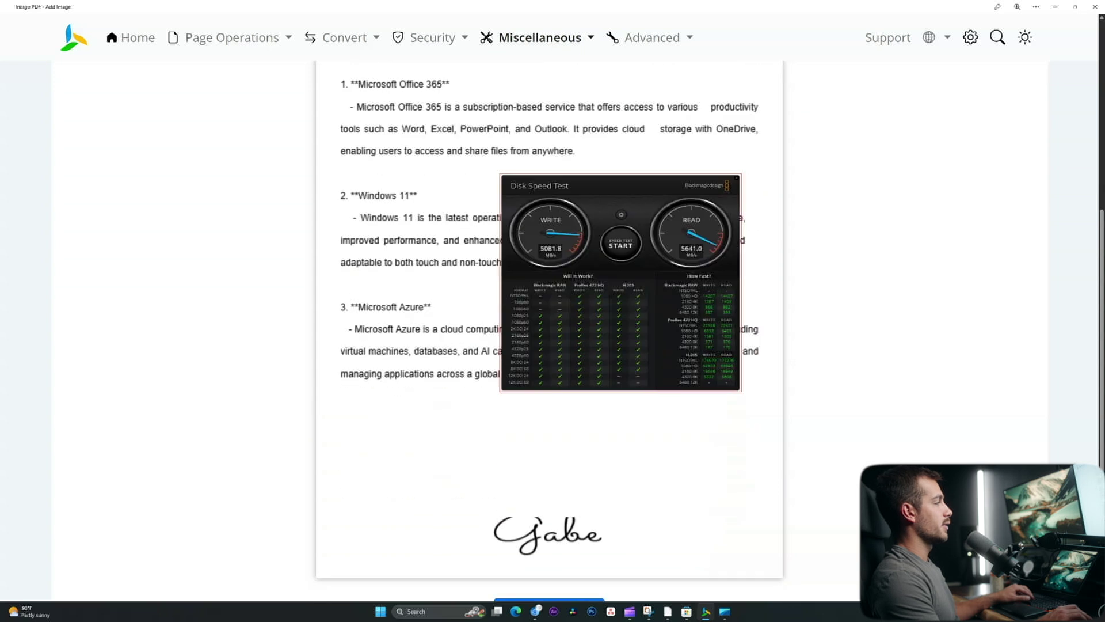
scroll(549, 322, "up", 2)
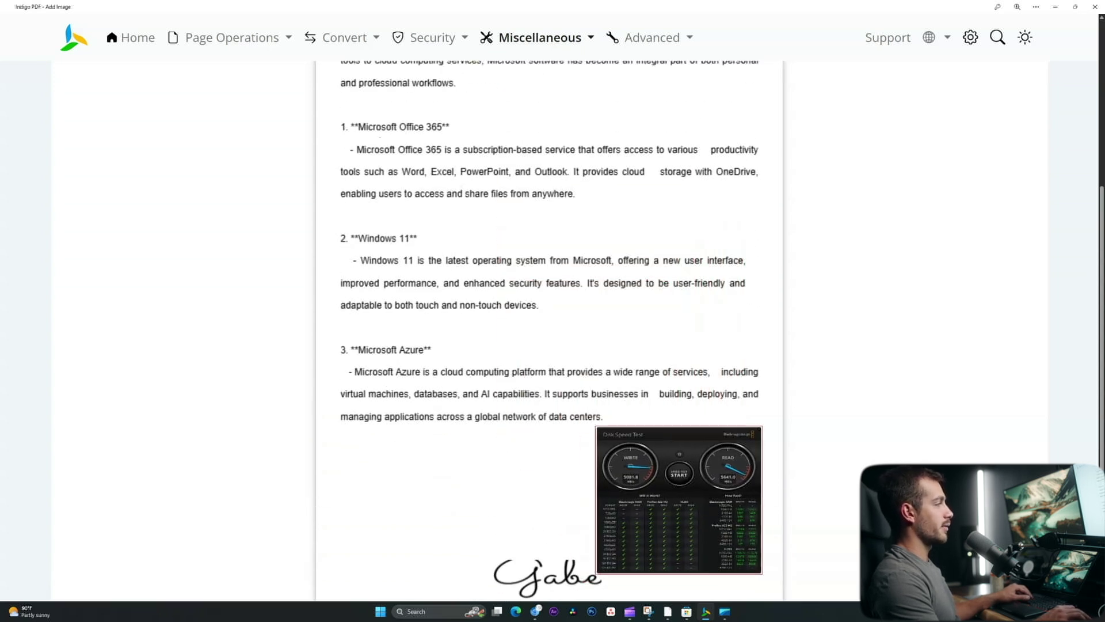
scroll(549, 322, "down", 3)
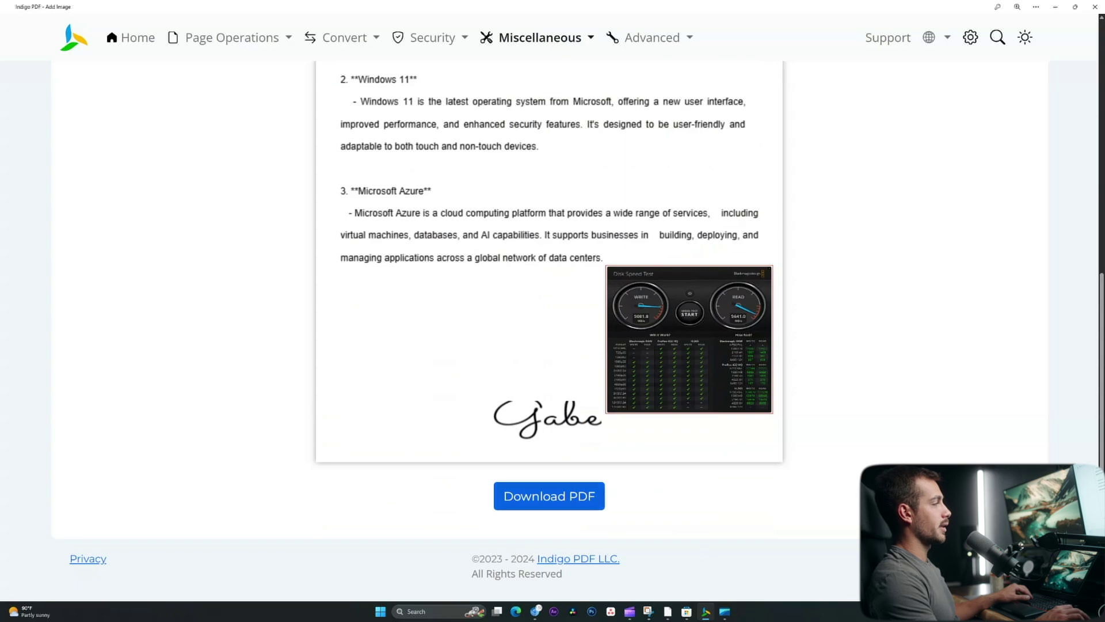